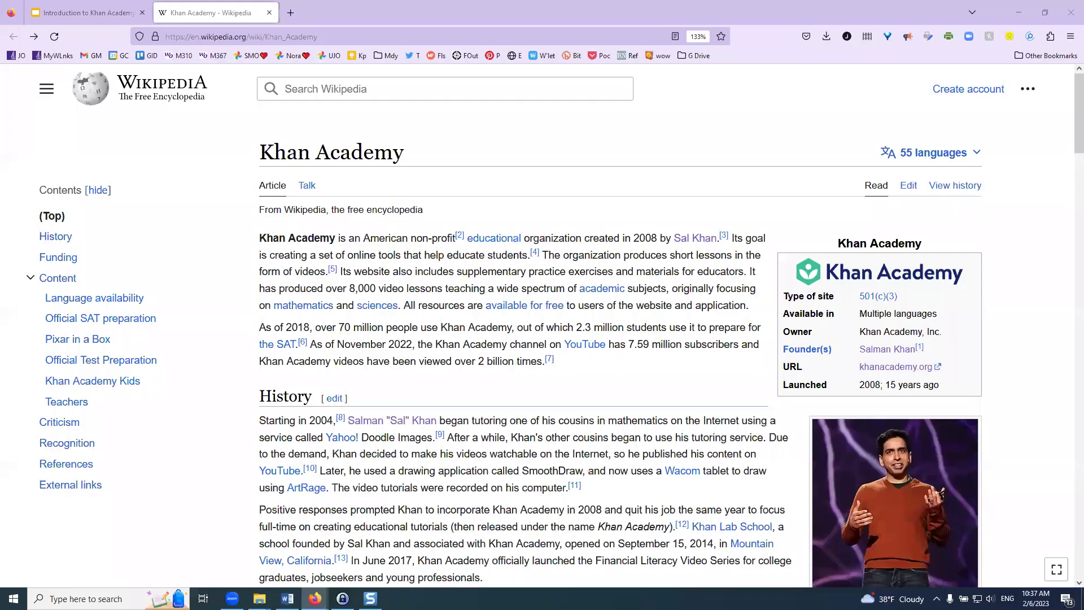
Highlight the years 2004 and 2008 and the 2.25 million, $1.5 million and $5 million donations
{"action": "double_click", "coordinate": [319, 419]}
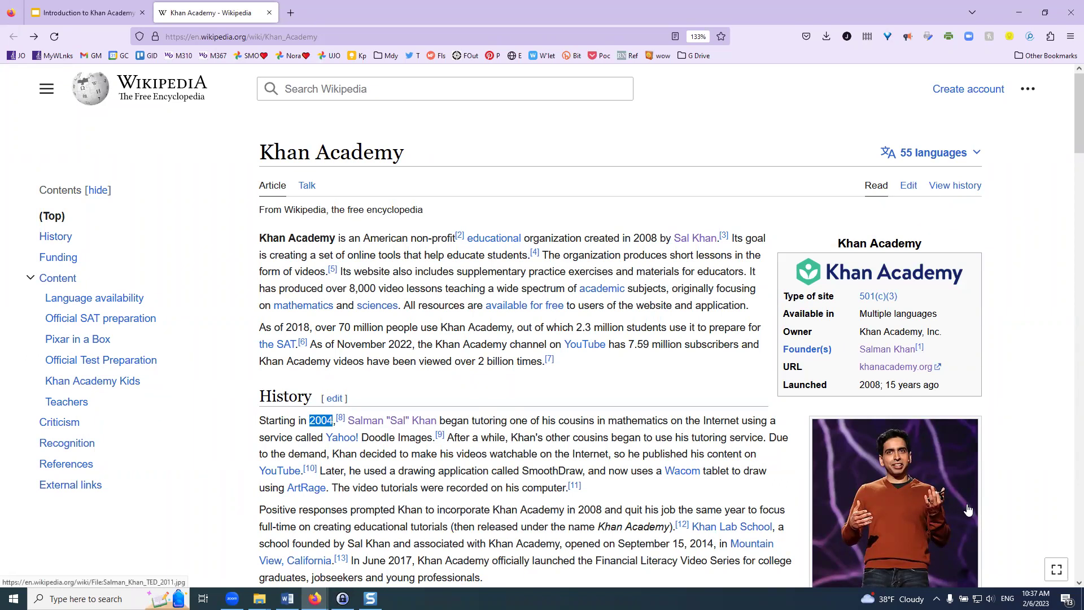
{"action": "scroll", "coordinate": [915, 399], "scroll_direction": "down", "scroll_amount": 1}
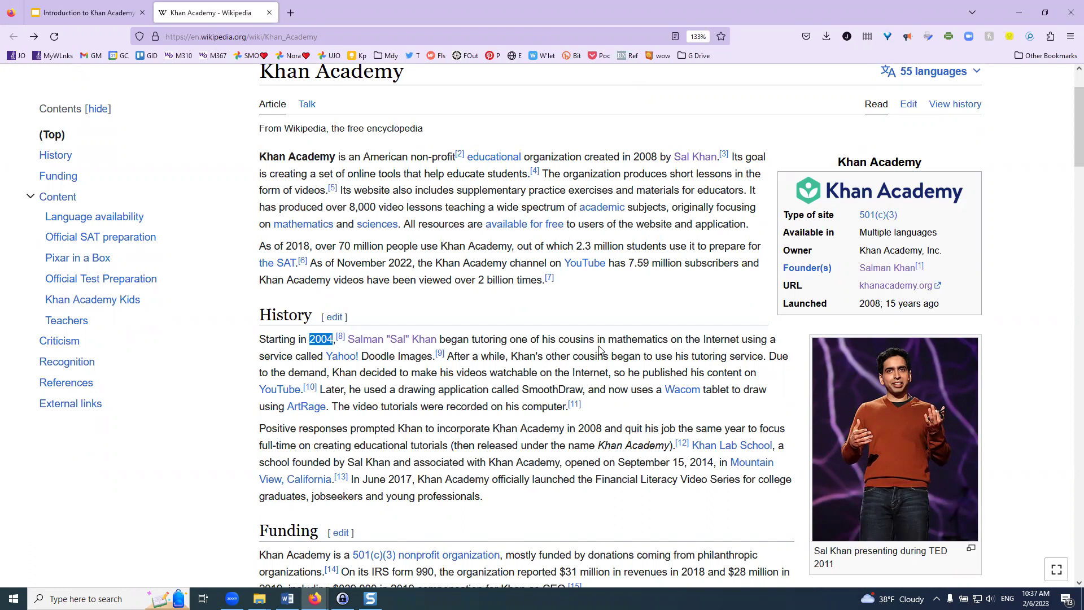
{"action": "double_click", "coordinate": [646, 156]}
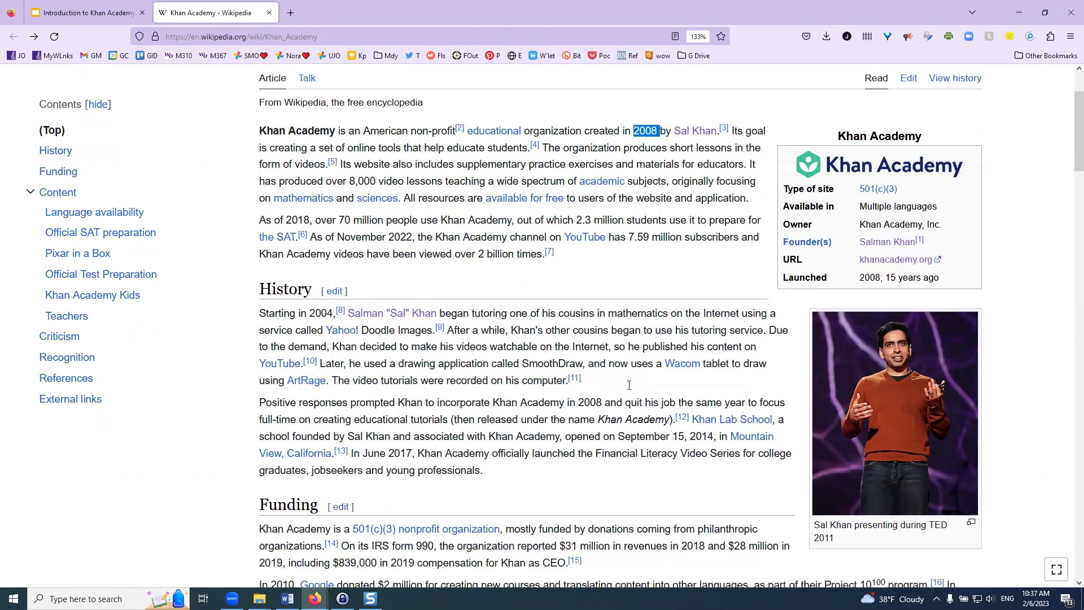
{"action": "scroll", "coordinate": [621, 373], "scroll_direction": "down", "scroll_amount": 2}
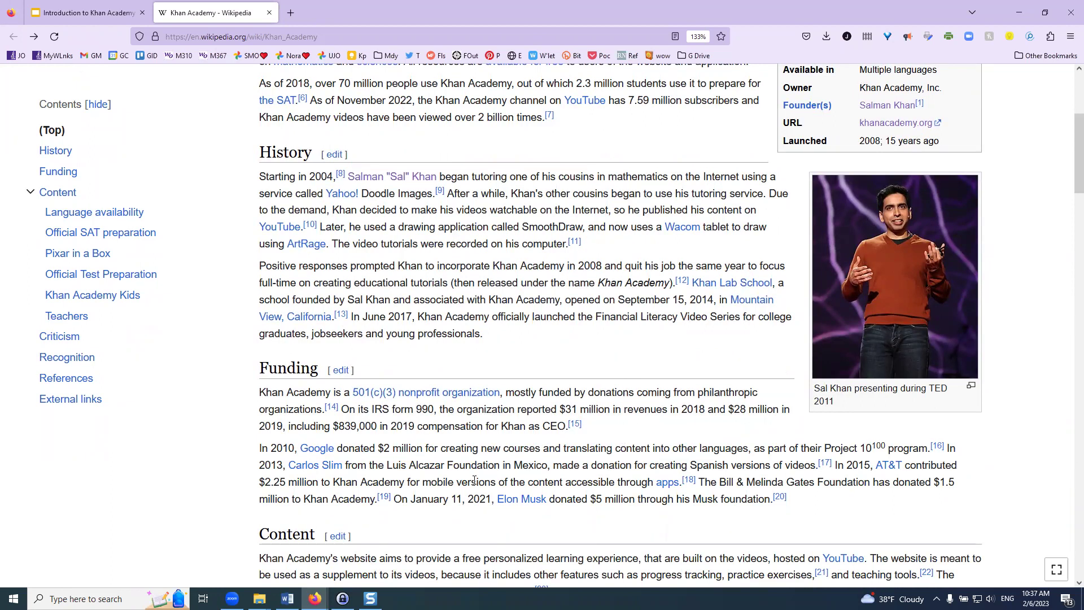
{"action": "double_click", "coordinate": [271, 482]}
{"action": "left_click_drag", "start_coordinate": [932, 482], "coordinate": [957, 485]}
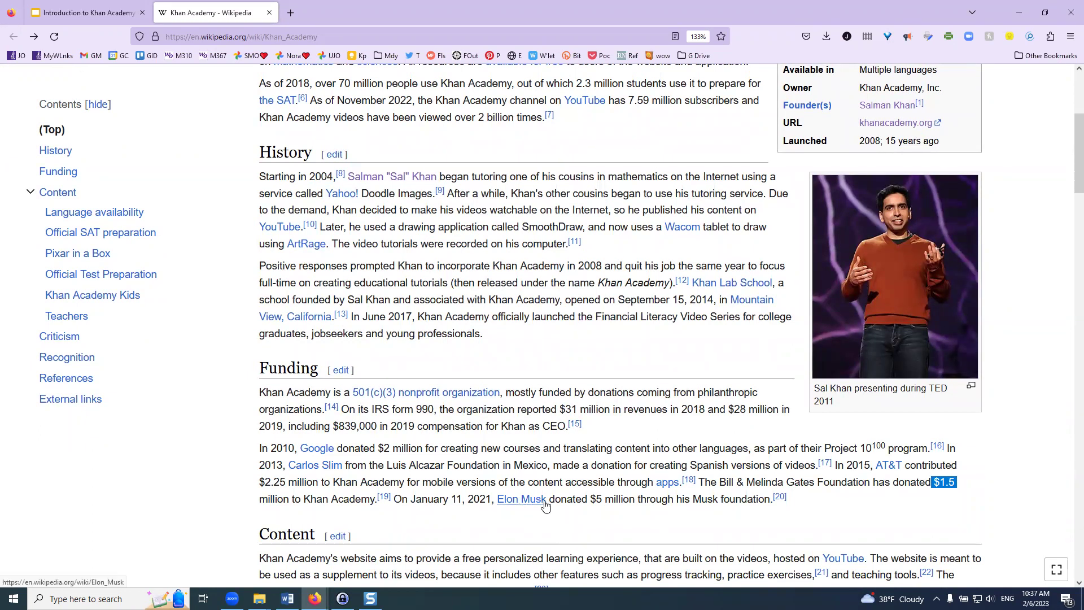
{"action": "left_click_drag", "start_coordinate": [591, 501], "coordinate": [639, 501]}
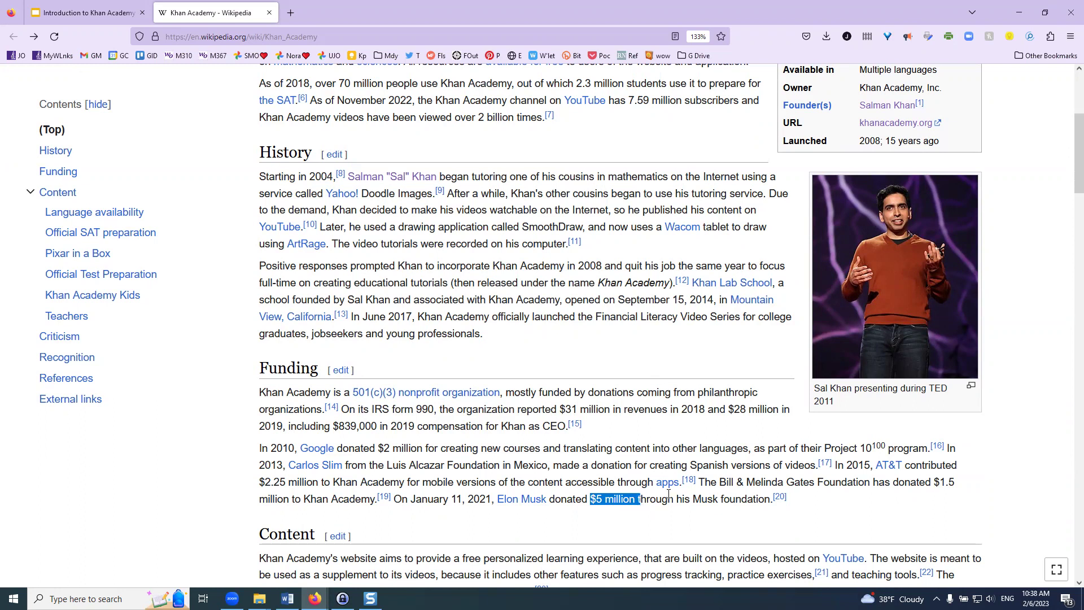
{"action": "left_click", "coordinate": [734, 449]}
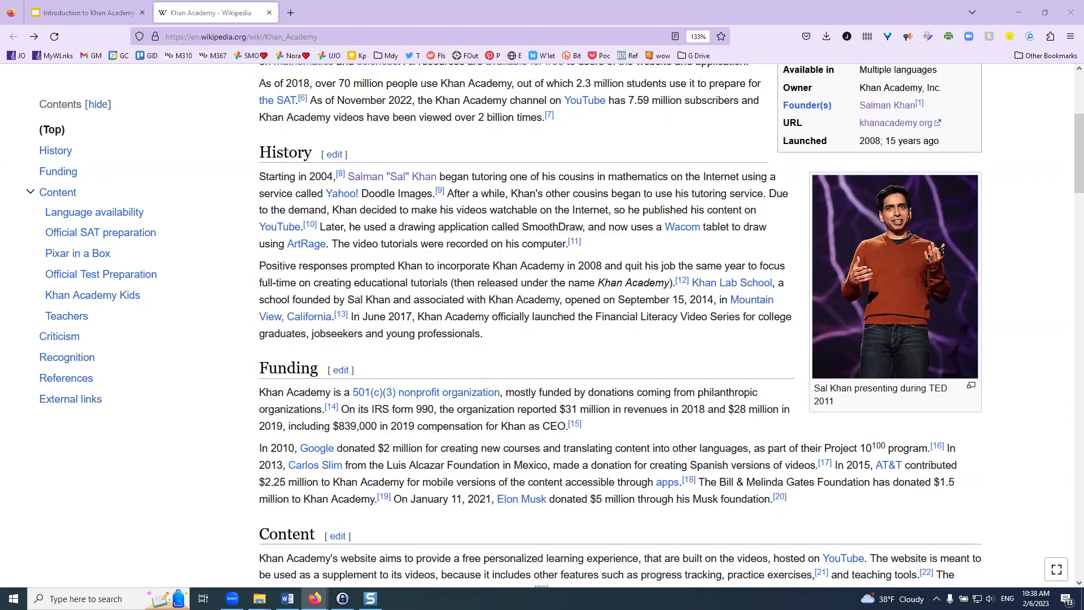
Close the Wikipedia tab and follow the slide's khanacademy.org link
{"action": "key", "text": "ctrl+w"}
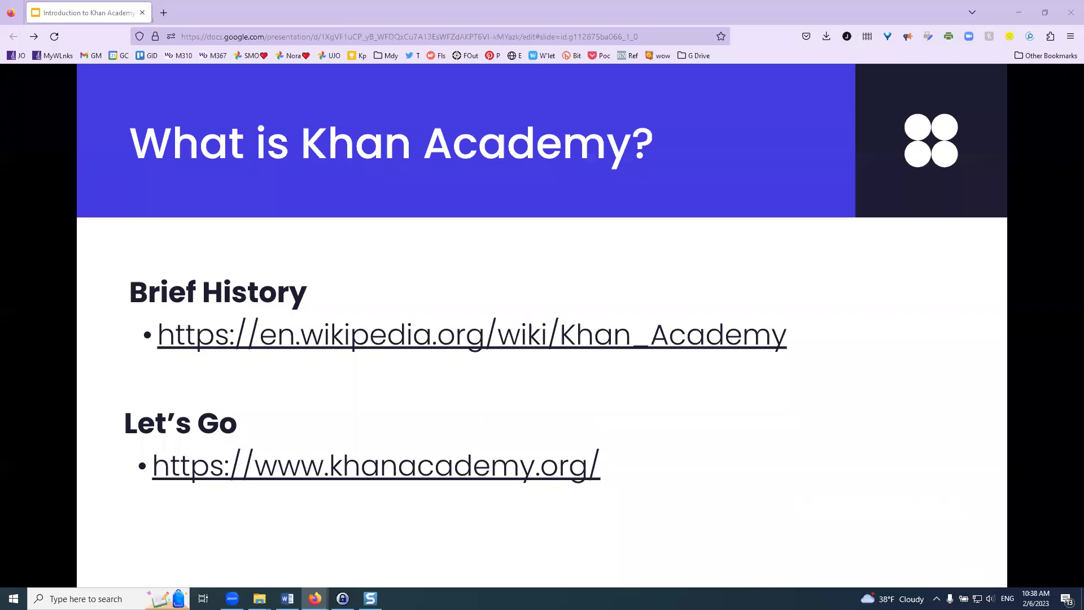
{"action": "left_click", "coordinate": [455, 468]}
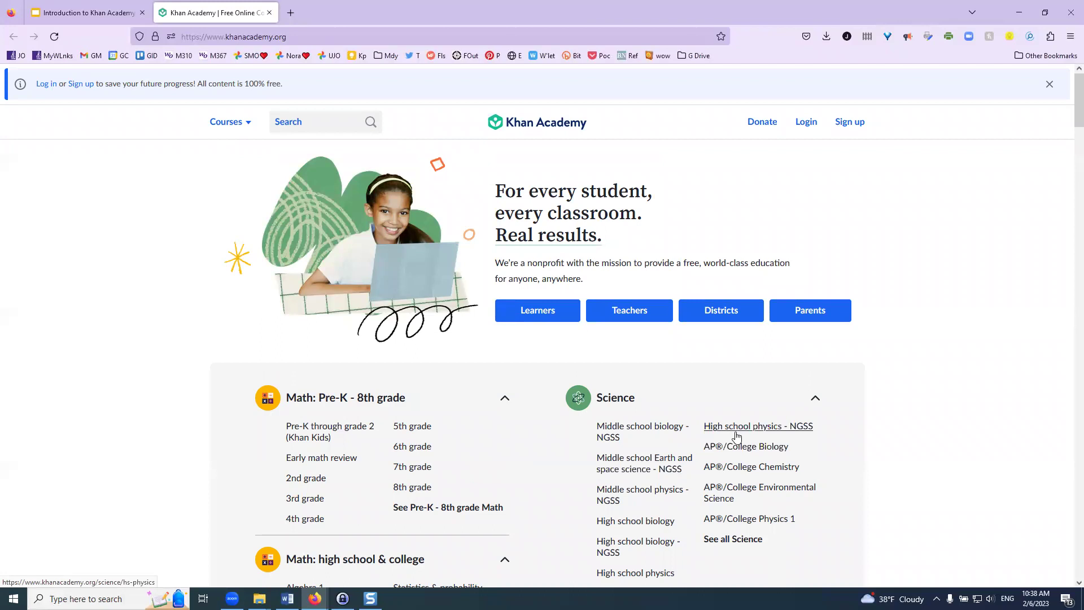
Close the 'Log in or Sign up' banner and go to the Login page
{"action": "left_click", "coordinate": [1050, 83]}
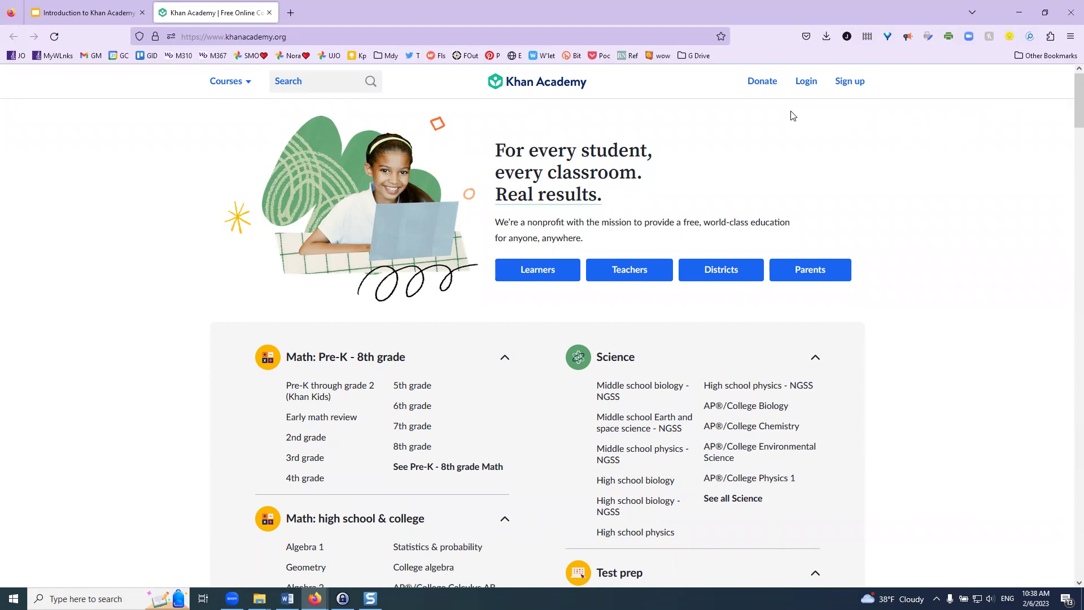
{"action": "left_click", "coordinate": [805, 82]}
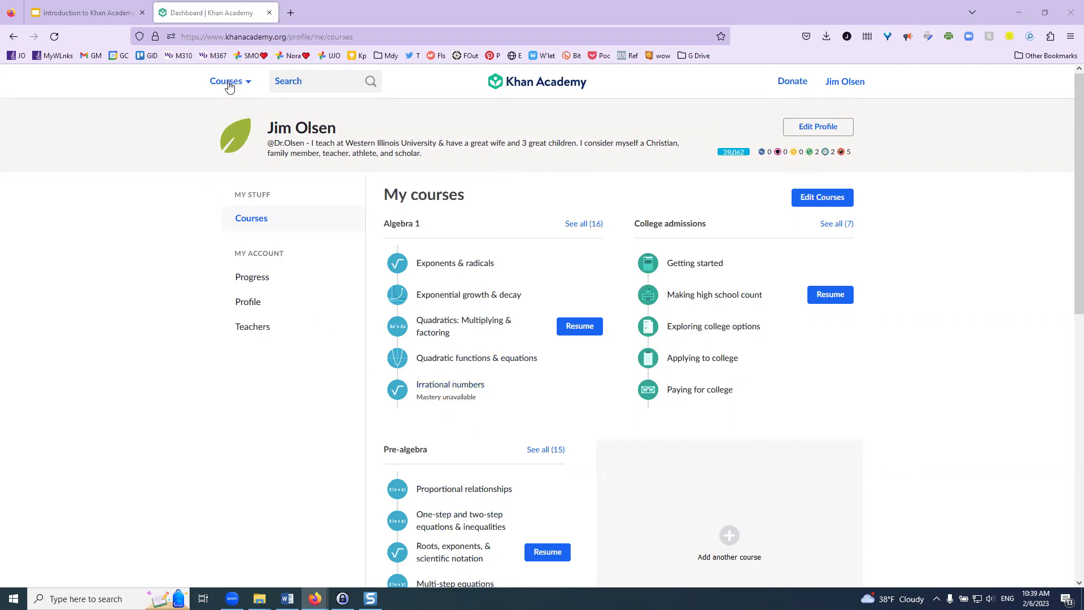
Expand the Courses dropdown in the top navigation to show every subject
{"action": "left_click", "coordinate": [230, 84]}
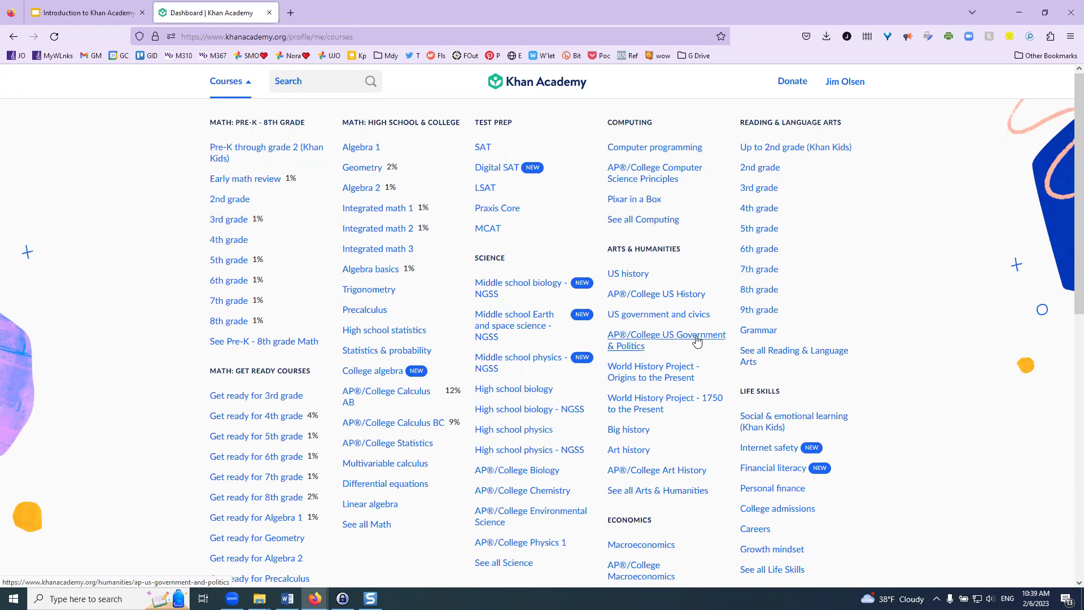
{"action": "scroll", "coordinate": [697, 340], "scroll_direction": "down", "scroll_amount": 2}
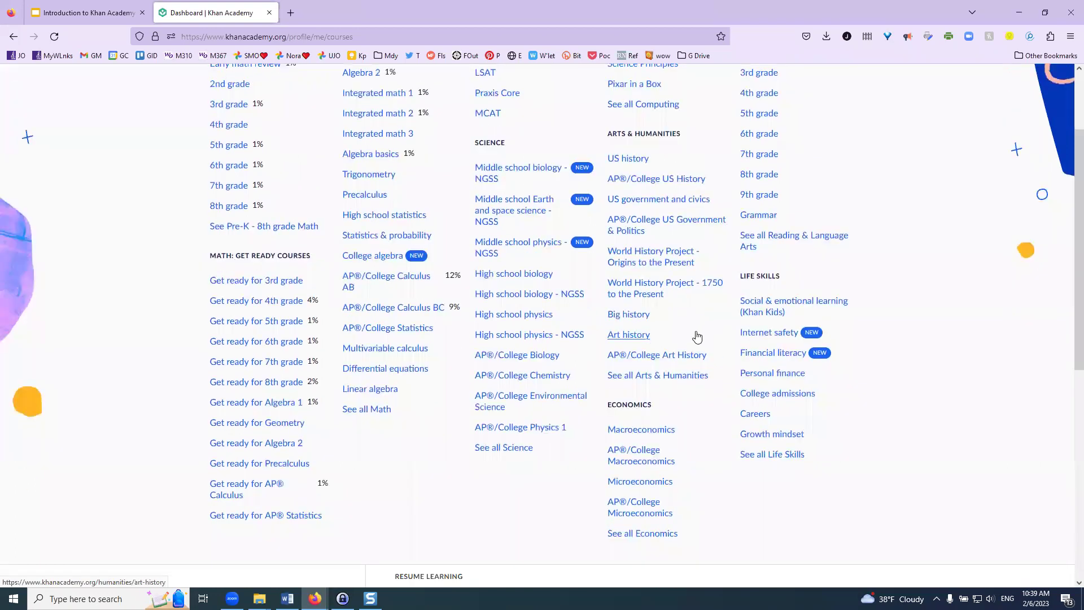
{"action": "scroll", "coordinate": [686, 337], "scroll_direction": "up", "scroll_amount": 1}
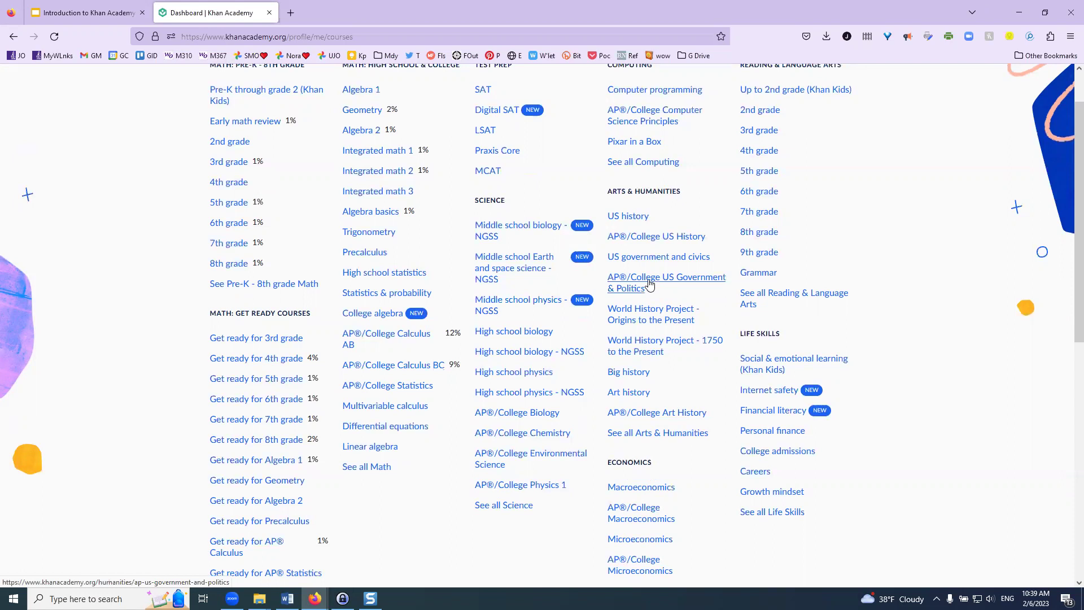
{"action": "scroll", "coordinate": [650, 286], "scroll_direction": "up", "scroll_amount": 1}
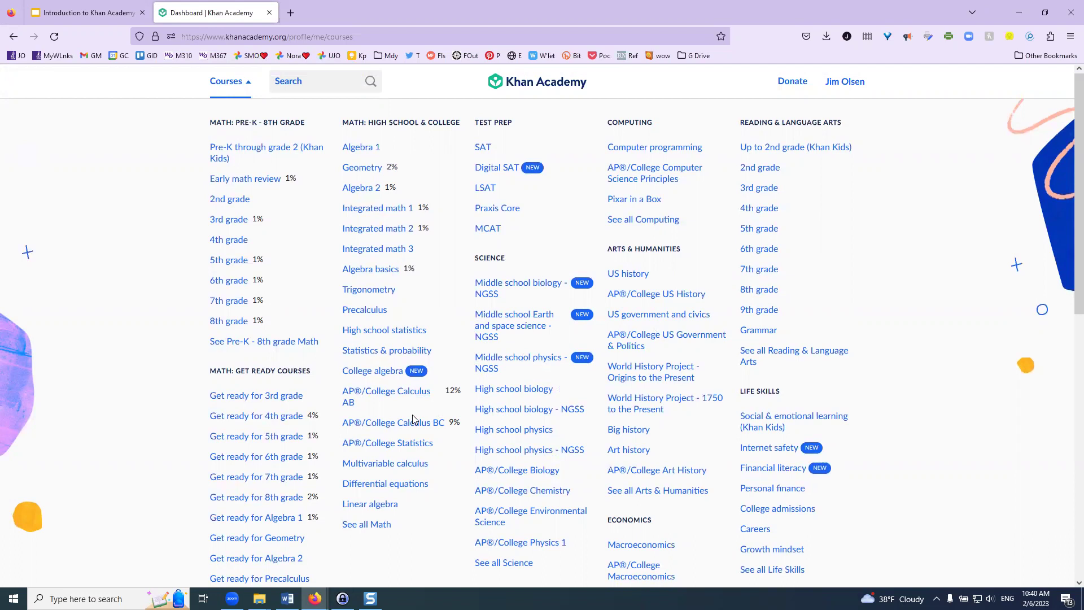
Choose Trigonometry from the Courses menu
{"action": "left_click", "coordinate": [363, 291]}
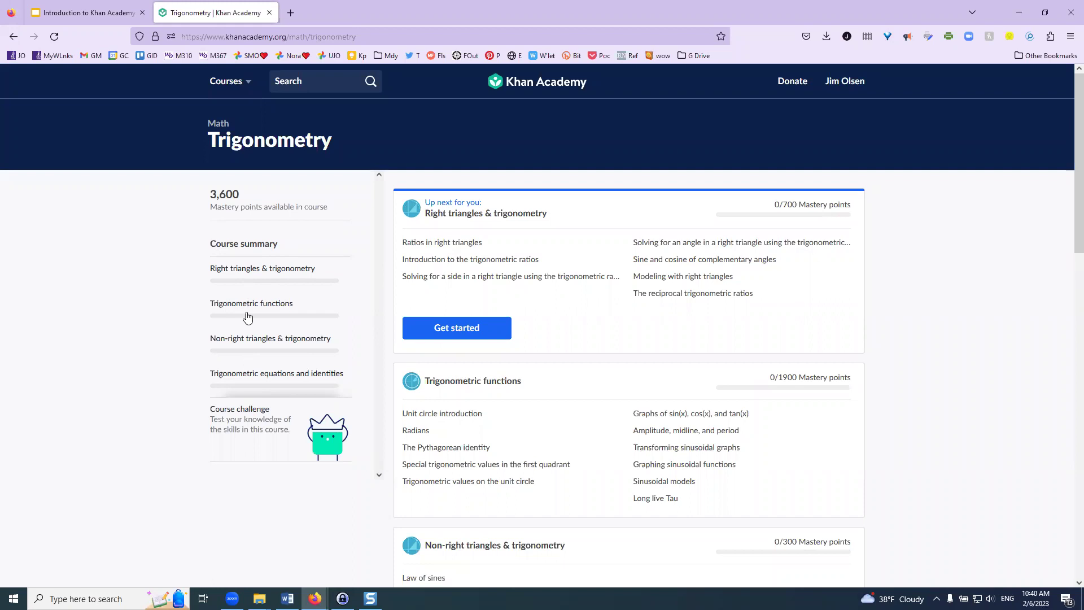
{"action": "scroll", "coordinate": [251, 287], "scroll_direction": "down", "scroll_amount": 1}
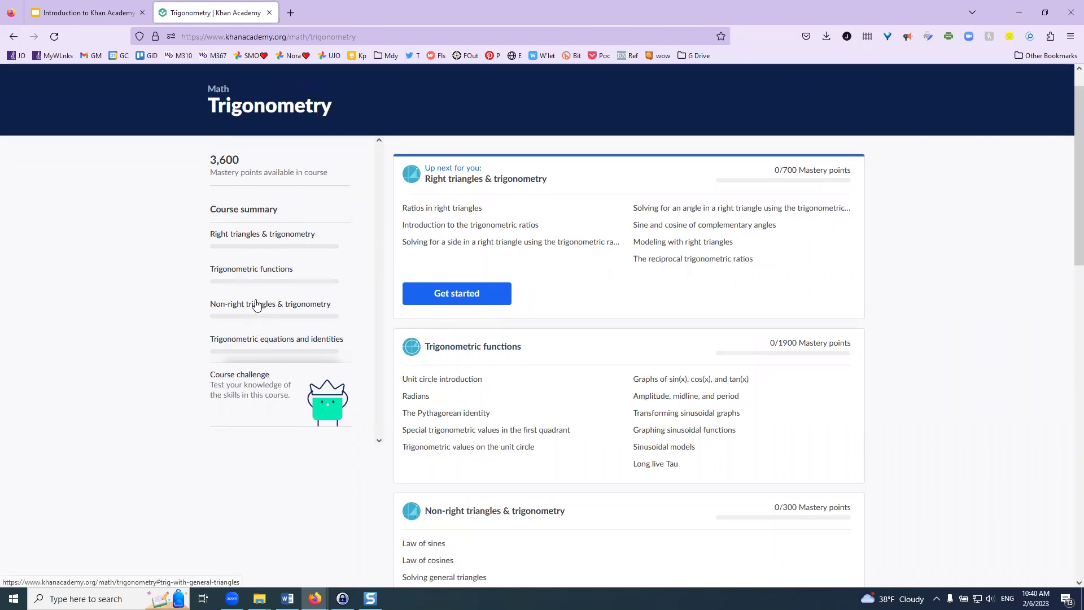
{"action": "scroll", "coordinate": [253, 295], "scroll_direction": "up", "scroll_amount": 1}
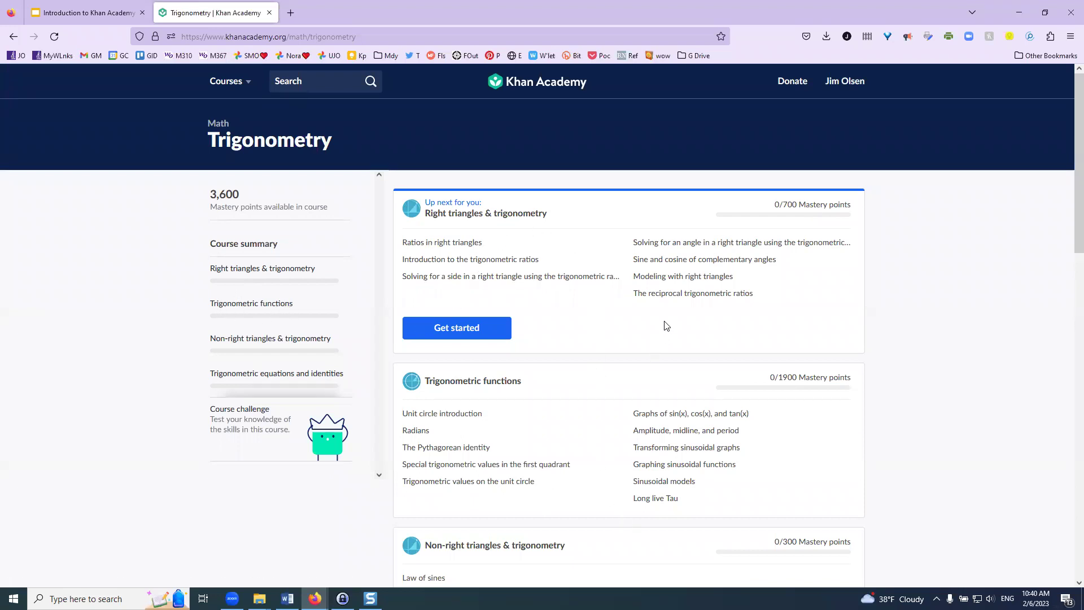
{"action": "scroll", "coordinate": [675, 318], "scroll_direction": "down", "scroll_amount": 3}
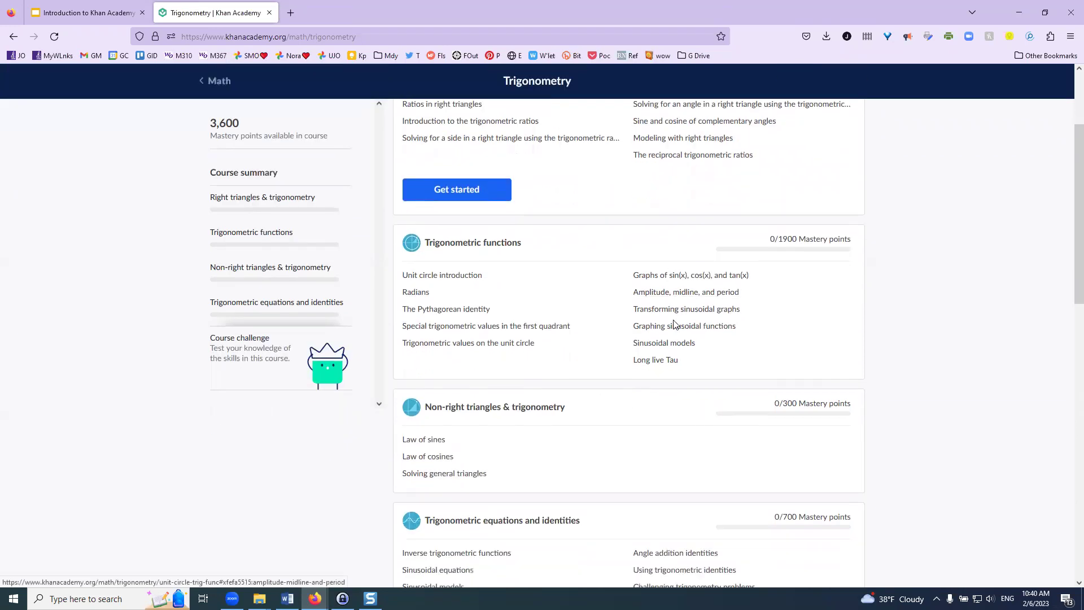
{"action": "scroll", "coordinate": [678, 330], "scroll_direction": "down", "scroll_amount": 3}
{"action": "scroll", "coordinate": [678, 333], "scroll_direction": "up", "scroll_amount": 3}
{"action": "scroll", "coordinate": [679, 332], "scroll_direction": "up", "scroll_amount": 3}
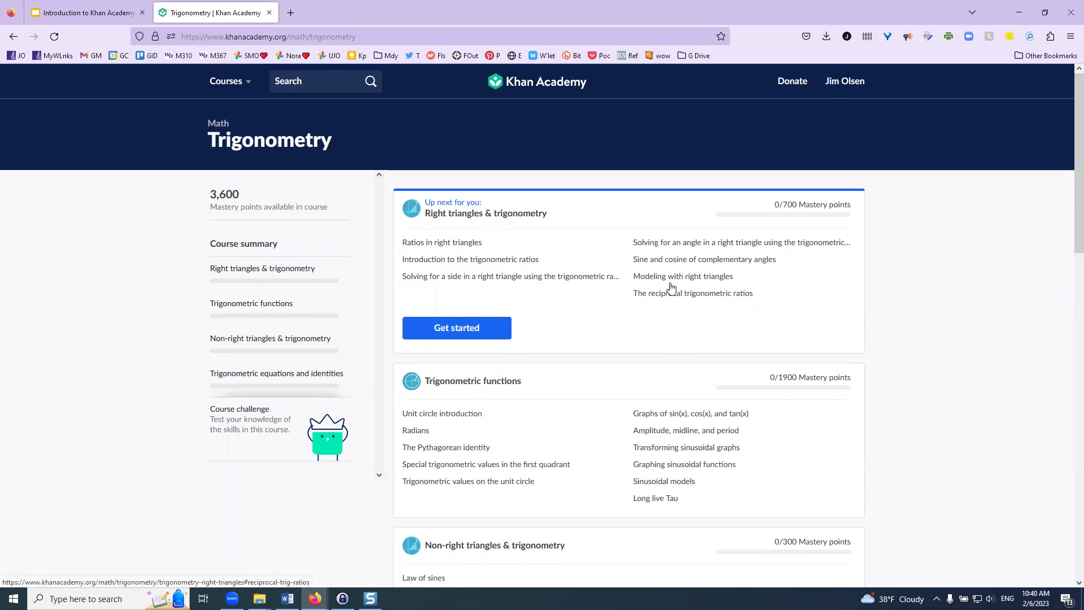
{"action": "left_click", "coordinate": [515, 214]}
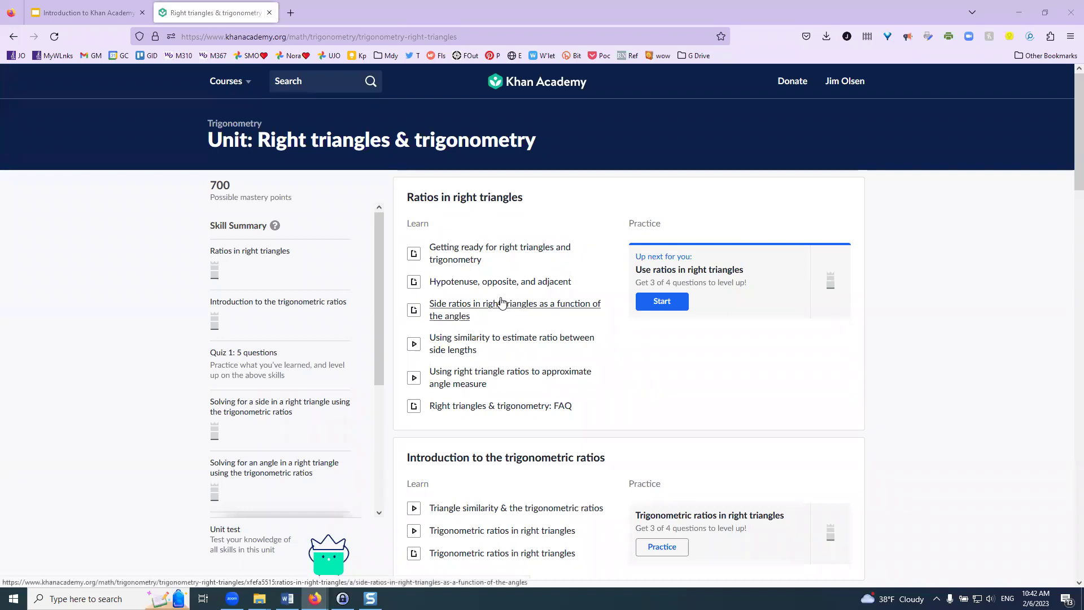
{"action": "left_click", "coordinate": [12, 36]}
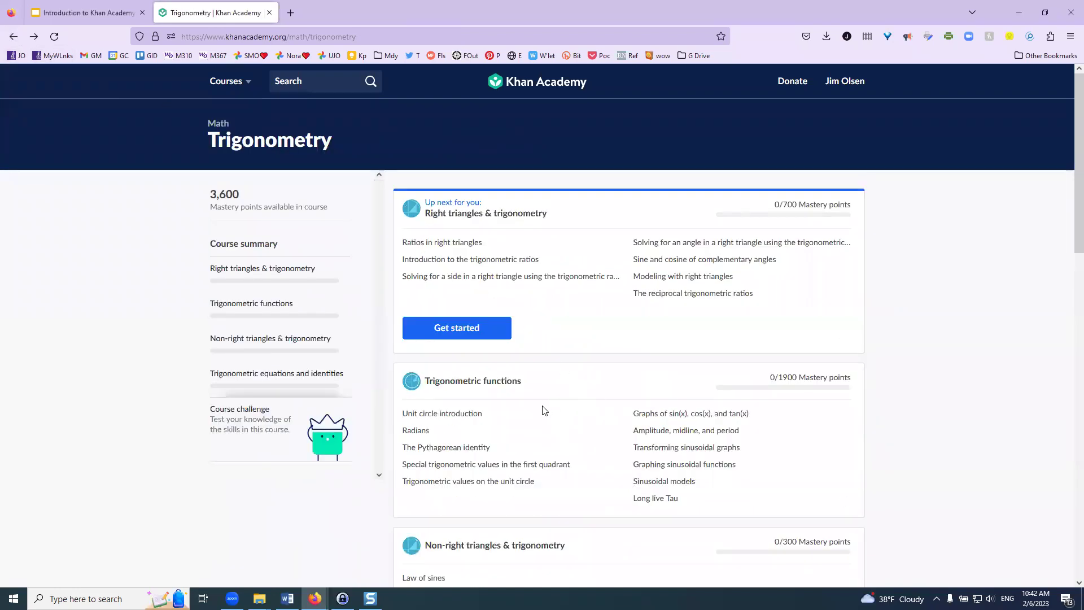
Enter the unit through 'Unit circle introduction' and play the 'Unit circle' video
{"action": "left_click", "coordinate": [450, 415]}
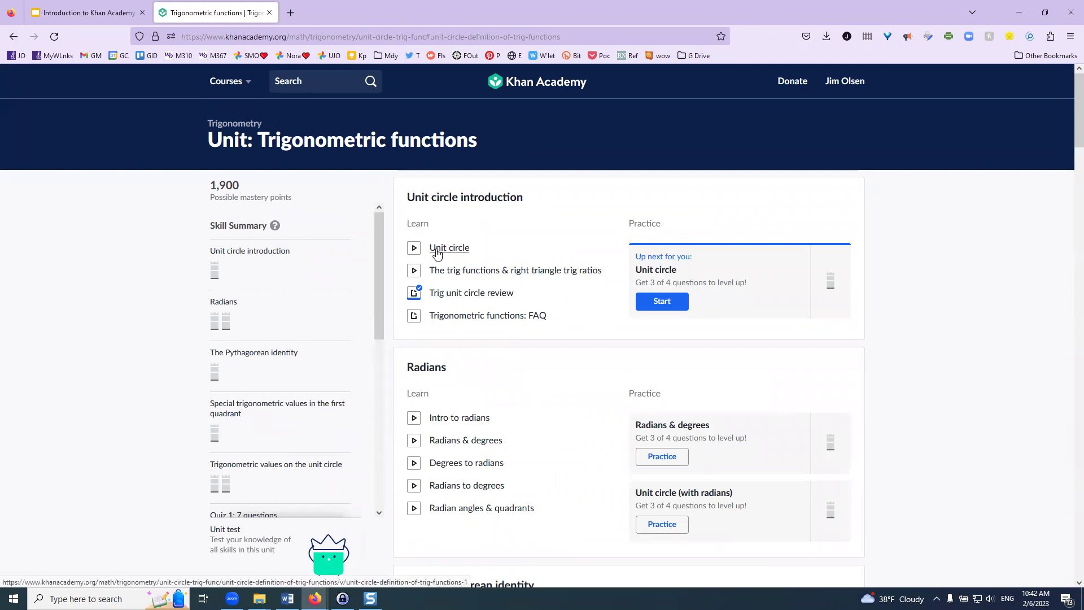
{"action": "left_click", "coordinate": [440, 247]}
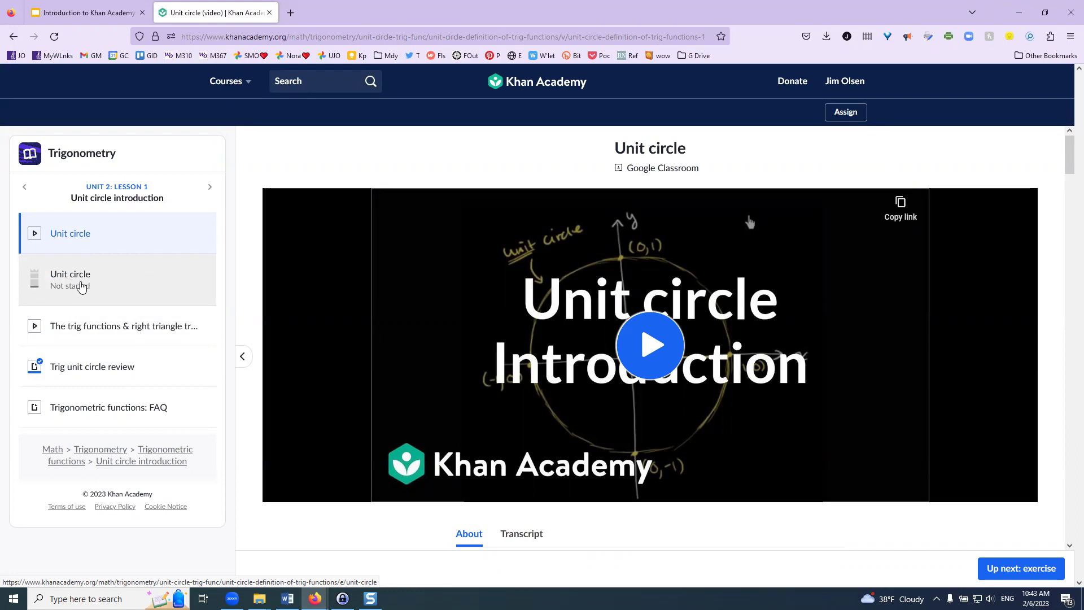
Start the four-question Unit circle practice, answer cos(50°) with choice A, and check it
{"action": "left_click", "coordinate": [81, 285]}
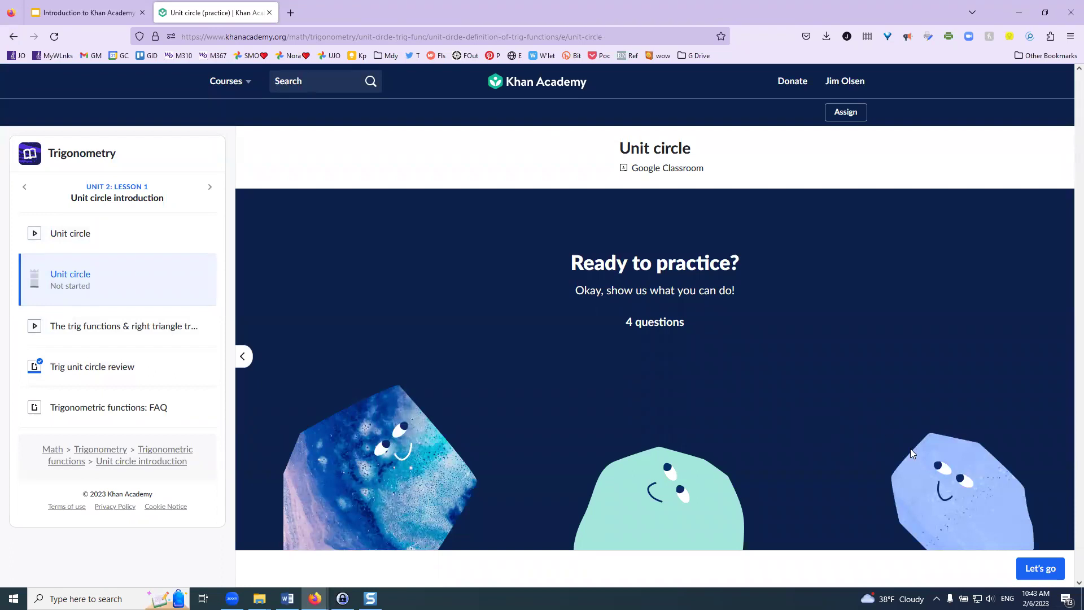
{"action": "left_click", "coordinate": [1041, 569]}
{"action": "left_click", "coordinate": [1041, 571]}
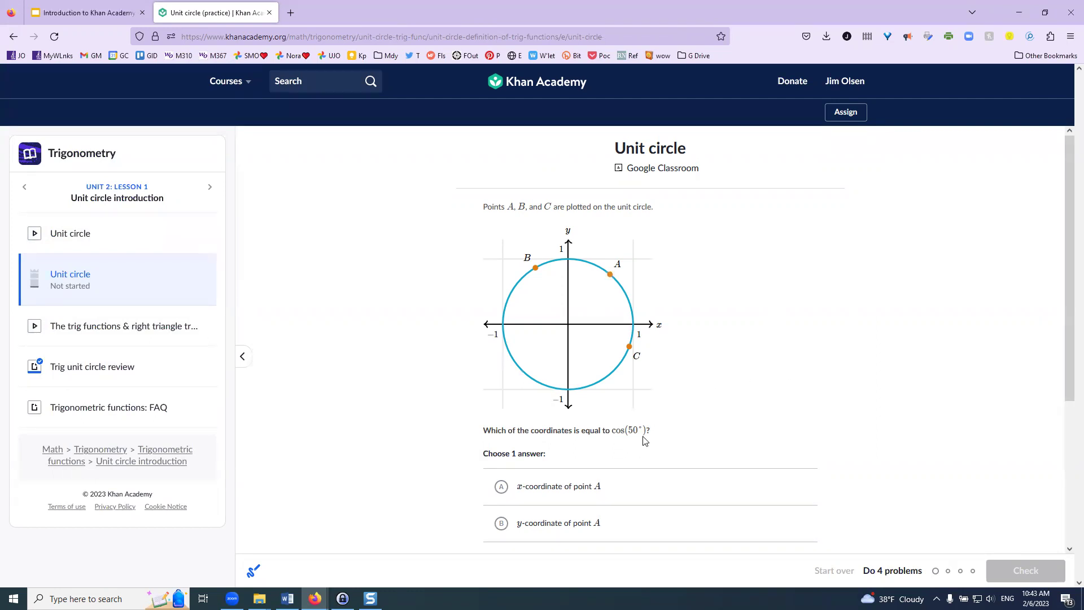
{"action": "scroll", "coordinate": [793, 413], "scroll_direction": "down", "scroll_amount": 1}
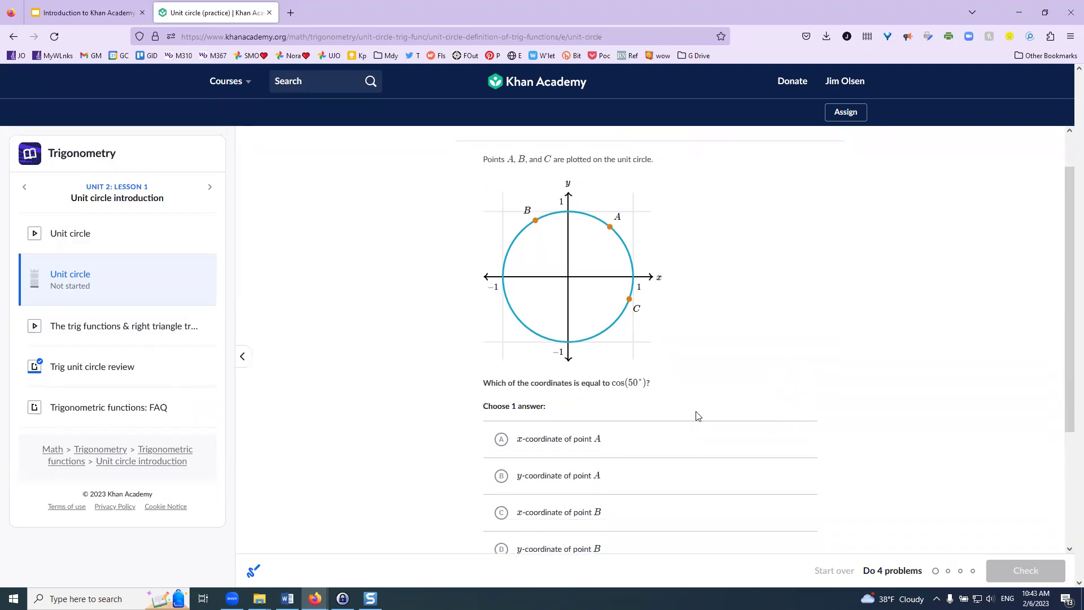
{"action": "scroll", "coordinate": [635, 499], "scroll_direction": "down", "scroll_amount": 1}
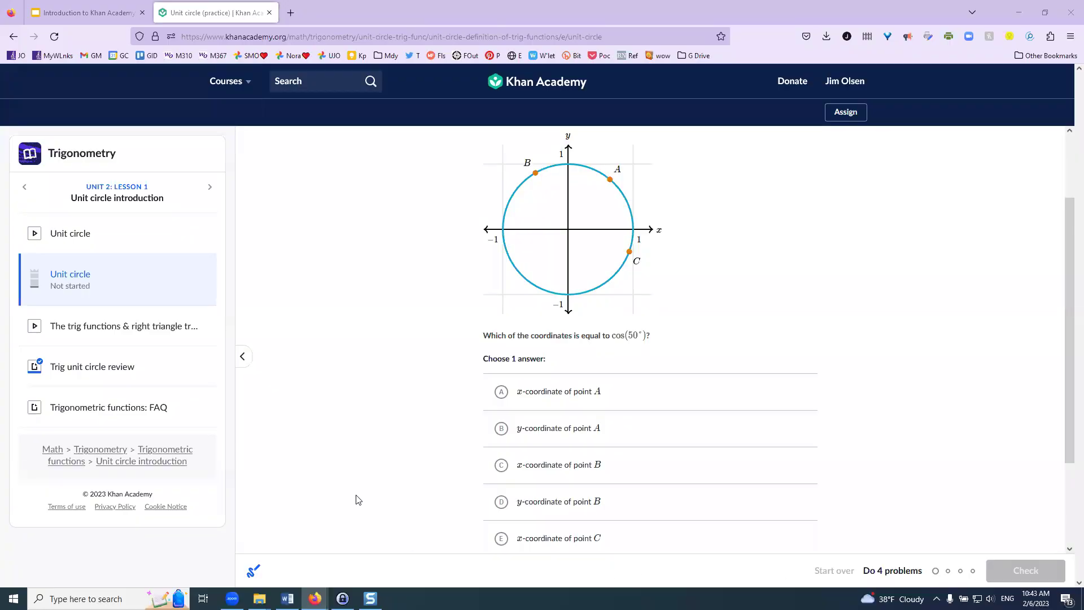
{"action": "left_click", "coordinate": [501, 392]}
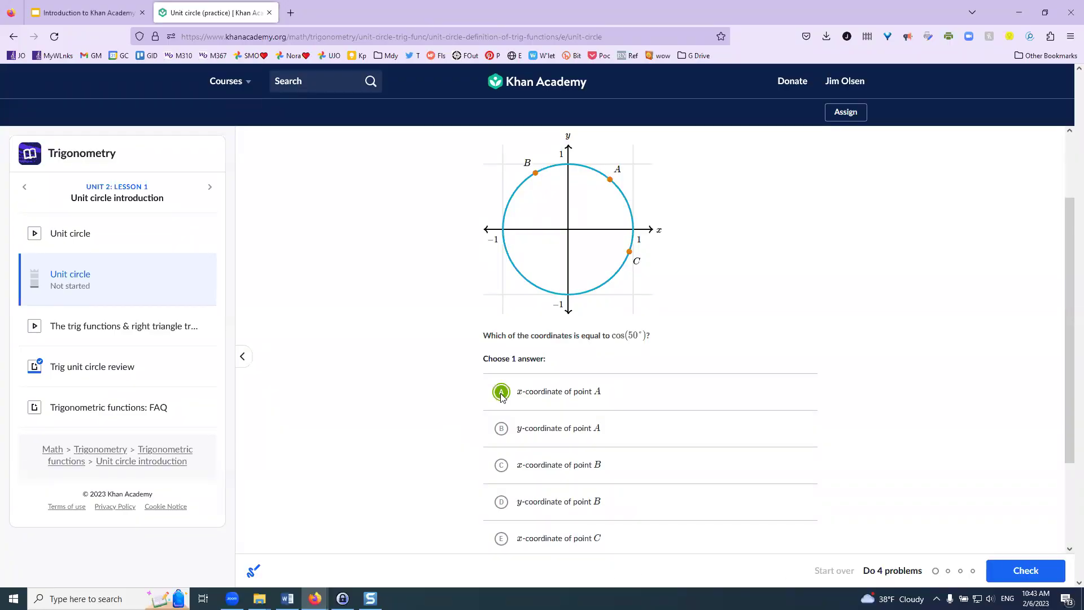
{"action": "left_click", "coordinate": [1028, 573]}
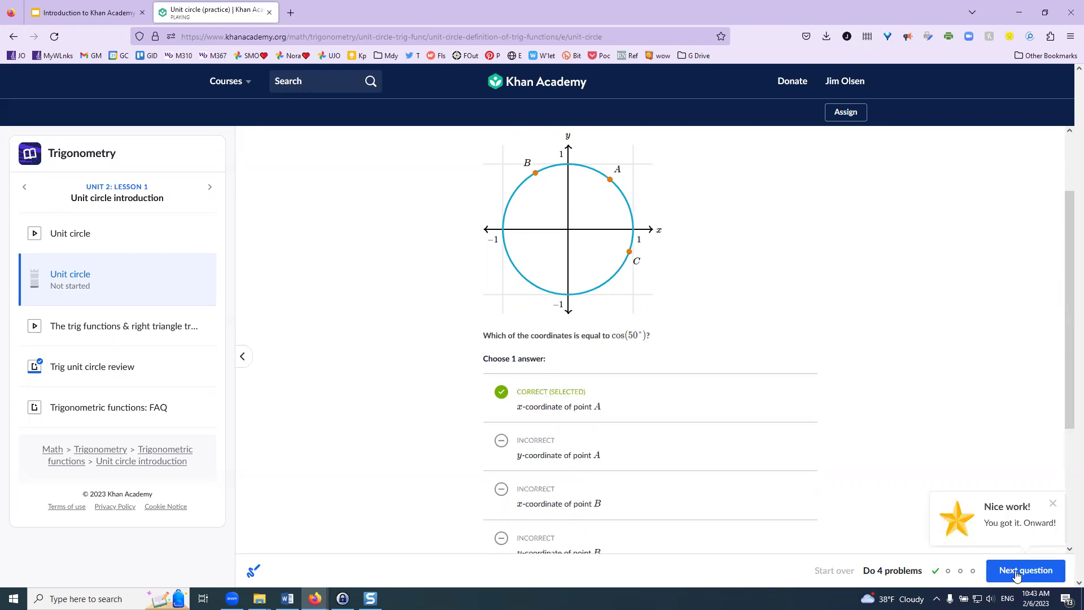
{"action": "left_click", "coordinate": [1017, 573]}
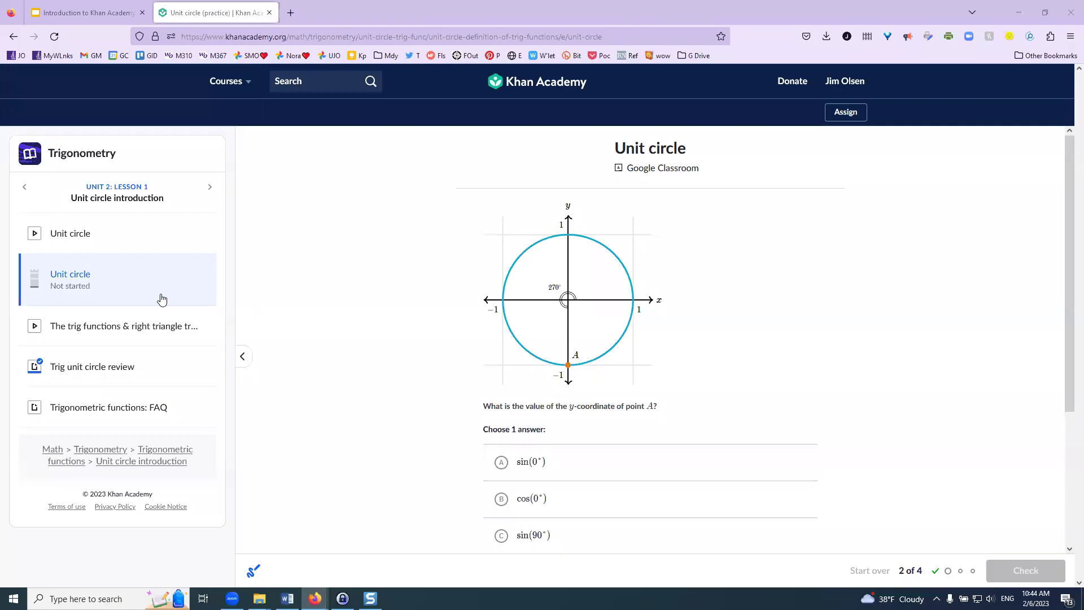
Pick AP®/College Calculus AB from Courses and enter Limits and continuity at 'Estimating limit values from tables'
{"action": "left_click", "coordinate": [229, 84]}
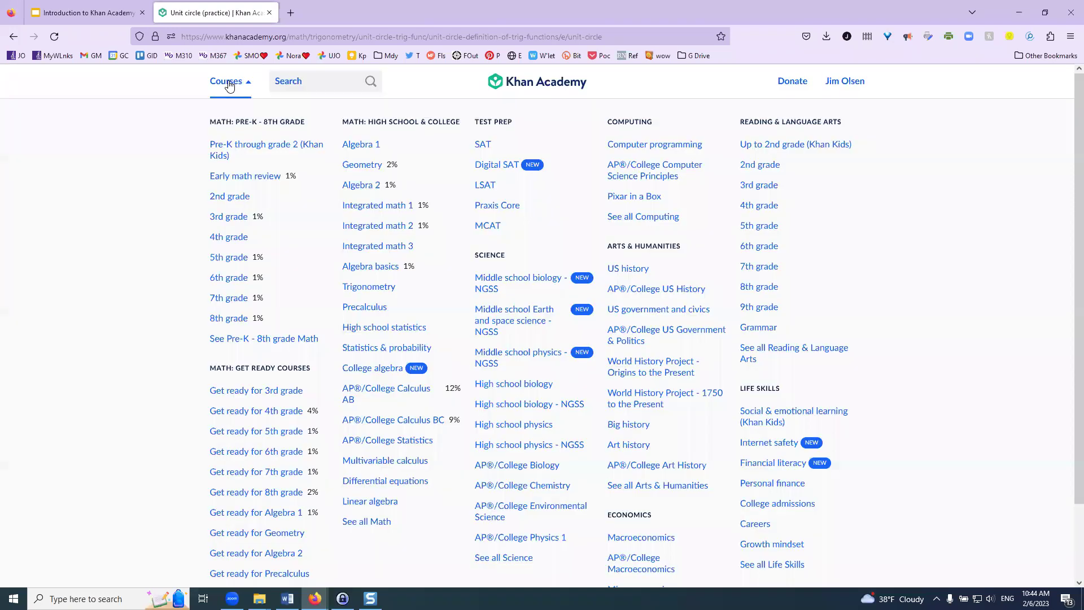
{"action": "left_click", "coordinate": [386, 392]}
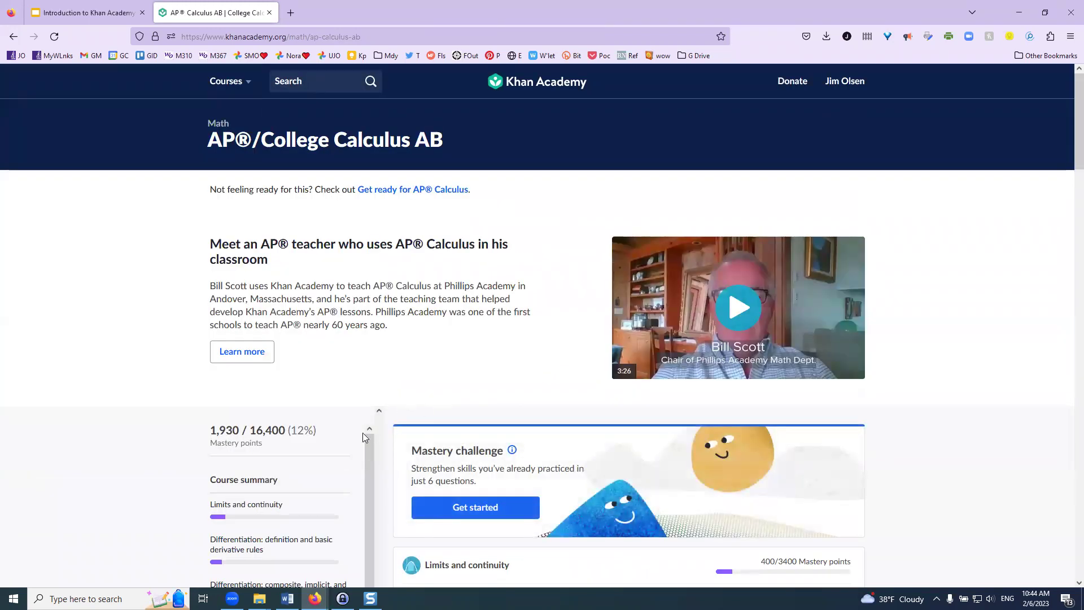
{"action": "scroll", "coordinate": [344, 475], "scroll_direction": "down", "scroll_amount": 2}
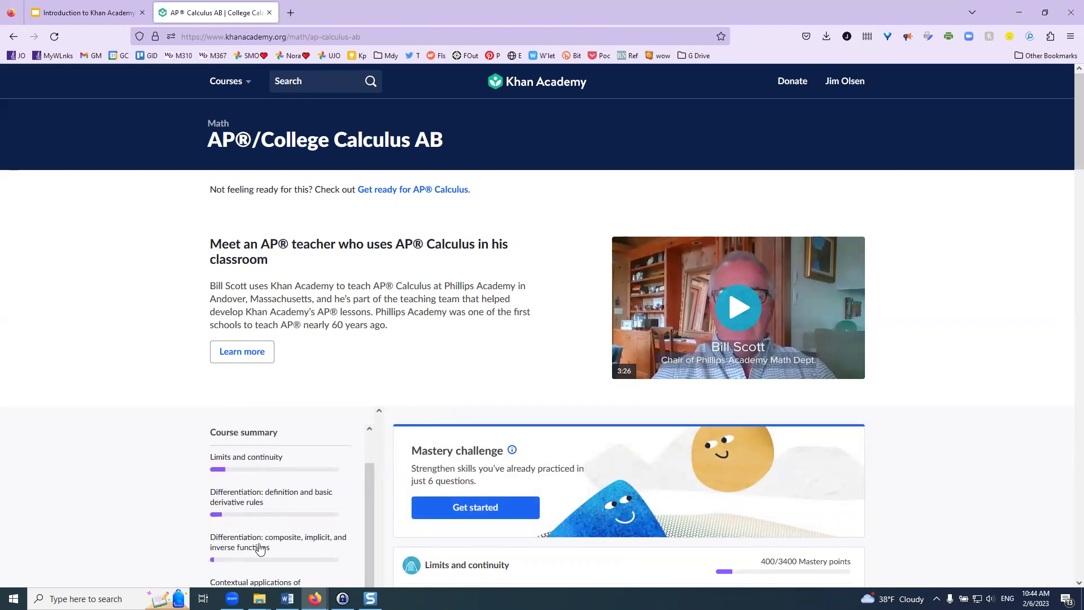
{"action": "scroll", "coordinate": [261, 549], "scroll_direction": "up", "scroll_amount": 2}
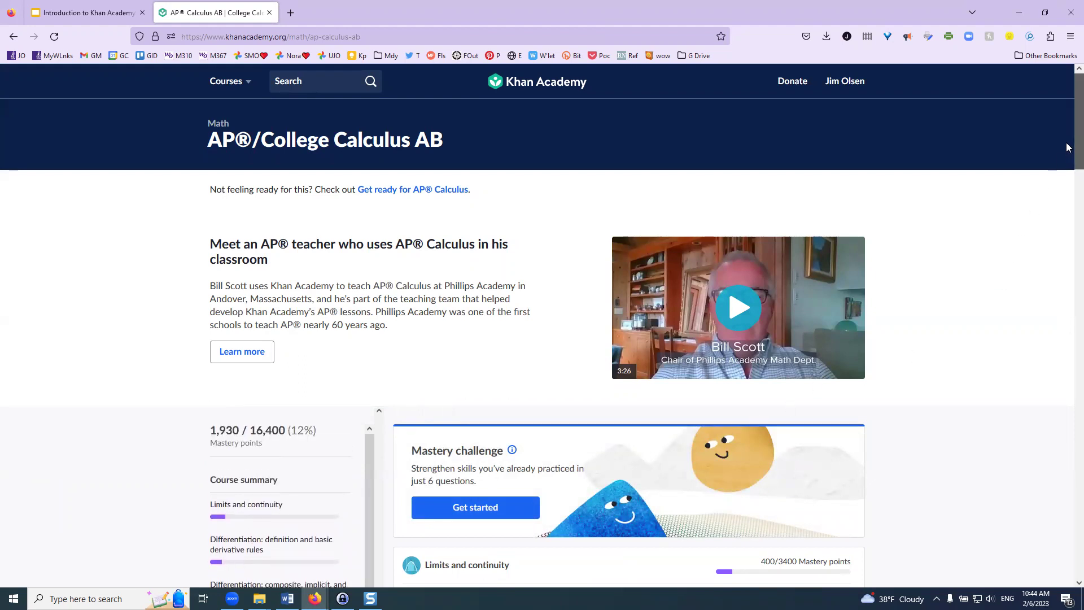
{"action": "mouse_move", "coordinate": [1067, 148]}
{"action": "left_mouse_down"}
{"action": "mouse_move", "coordinate": [1077, 190]}
{"action": "mouse_move", "coordinate": [1078, 94]}
{"action": "left_mouse_up"}
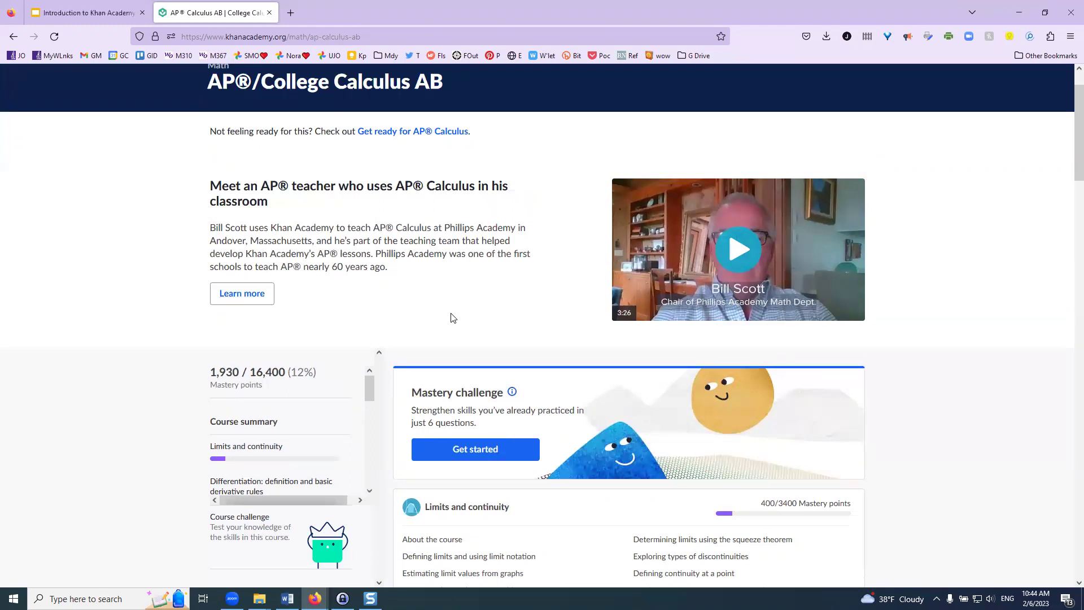
{"action": "scroll", "coordinate": [455, 316], "scroll_direction": "down", "scroll_amount": 1}
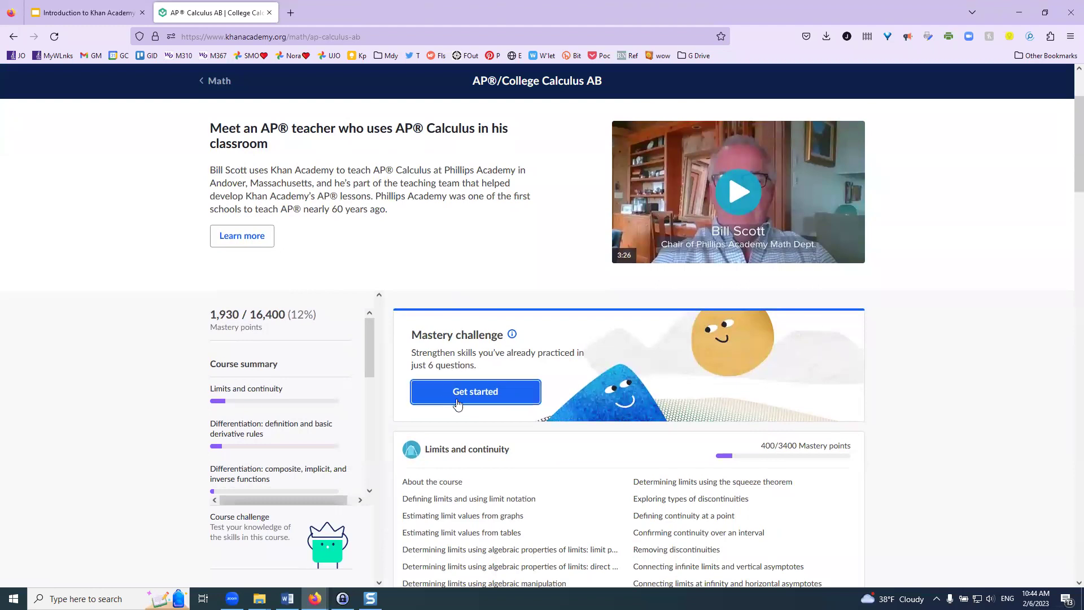
{"action": "scroll", "coordinate": [473, 398], "scroll_direction": "down", "scroll_amount": 2}
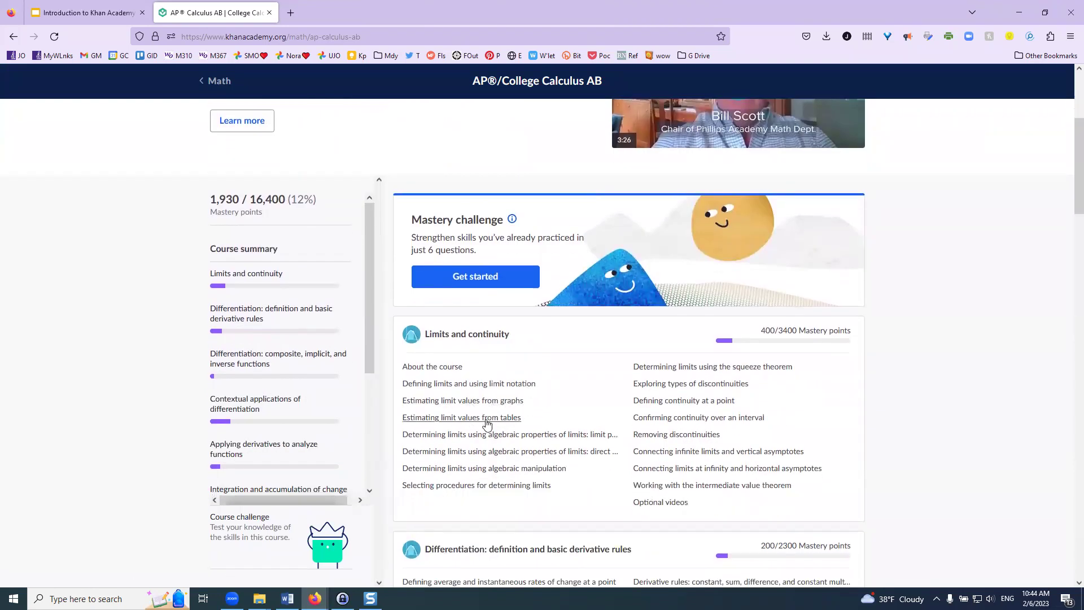
{"action": "left_click", "coordinate": [485, 418]}
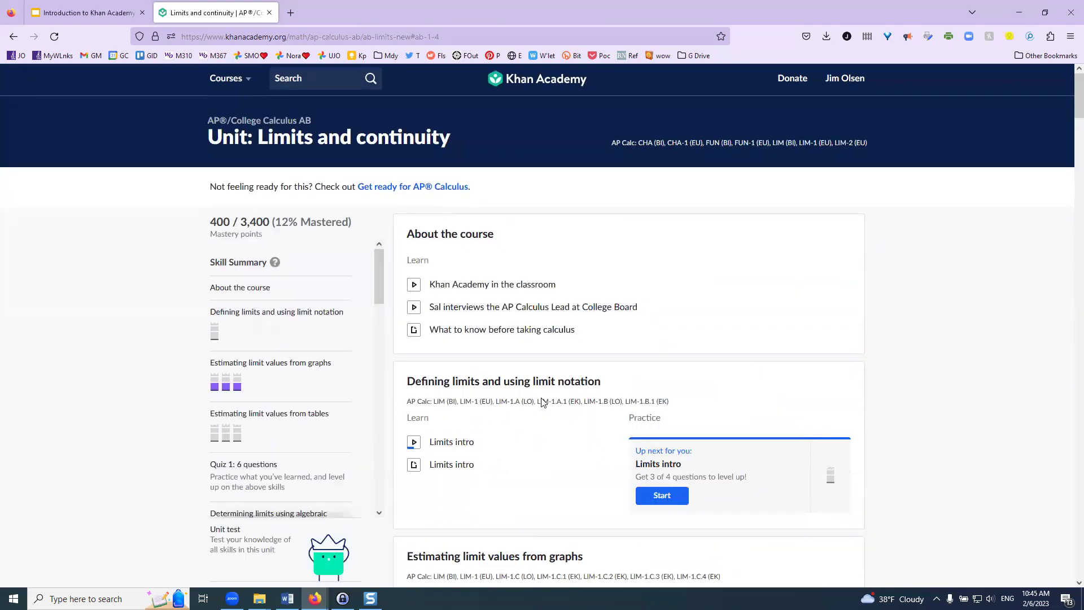
{"action": "scroll", "coordinate": [492, 356], "scroll_direction": "down", "scroll_amount": 1}
{"action": "scroll", "coordinate": [491, 356], "scroll_direction": "down", "scroll_amount": 3}
{"action": "scroll", "coordinate": [491, 356], "scroll_direction": "down", "scroll_amount": 3}
{"action": "scroll", "coordinate": [492, 355], "scroll_direction": "down", "scroll_amount": 3}
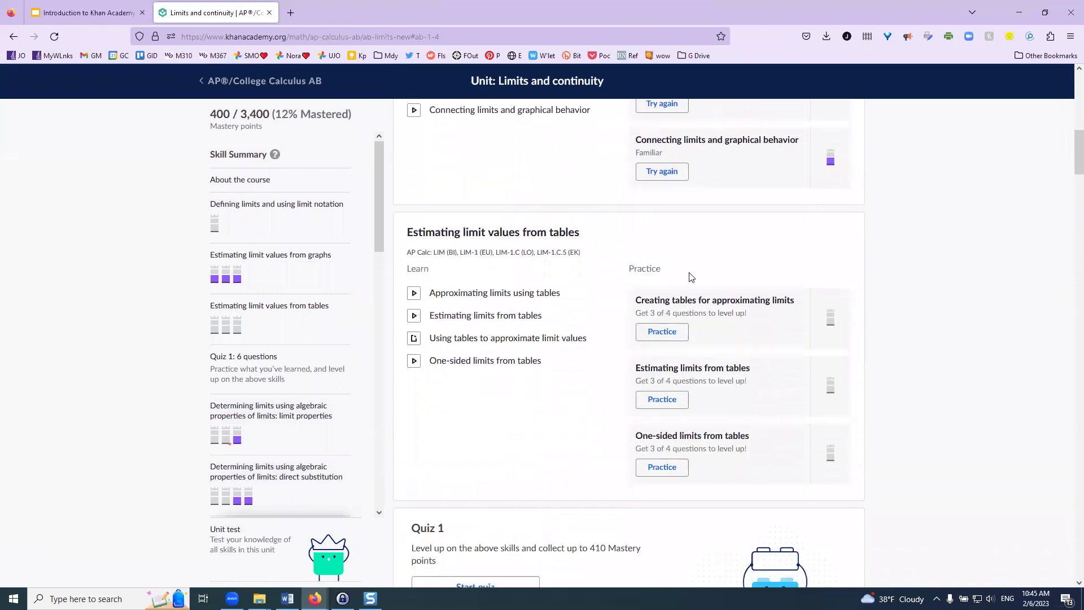
{"action": "scroll", "coordinate": [678, 271], "scroll_direction": "down", "scroll_amount": 2}
{"action": "left_click_drag", "start_coordinate": [1078, 149], "coordinate": [1076, 85]}
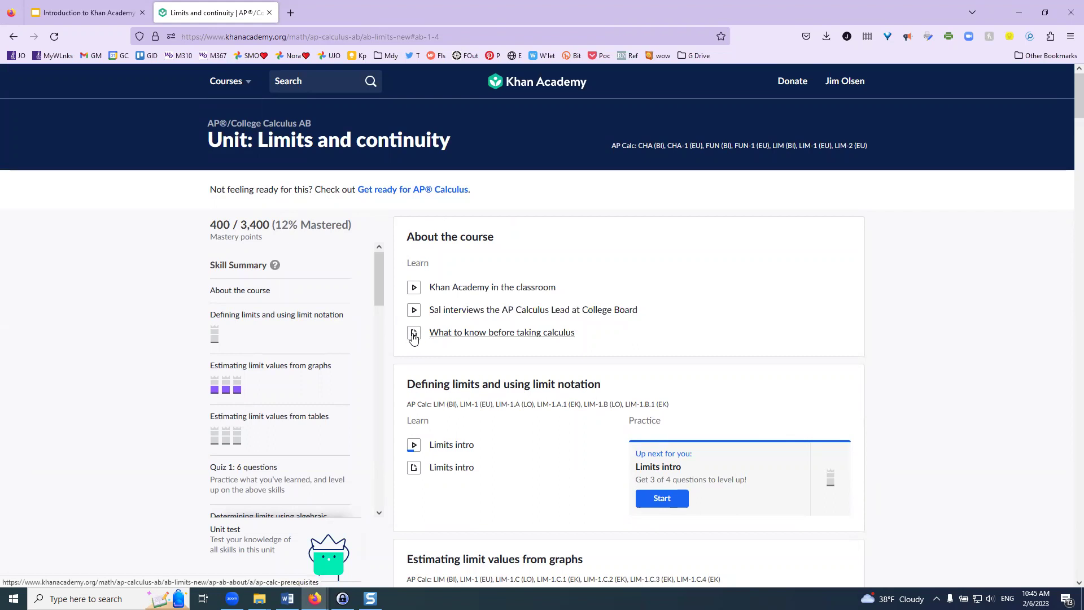
Read the 'What to know before taking calculus' article, then go back to the unit page
{"action": "left_click", "coordinate": [450, 337]}
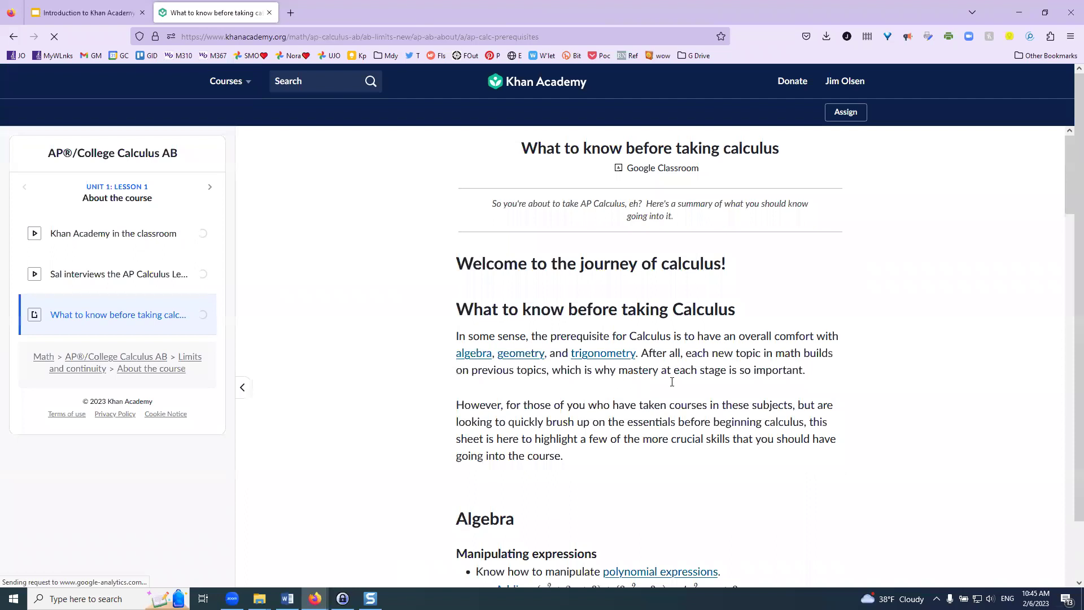
{"action": "scroll", "coordinate": [671, 382], "scroll_direction": "down", "scroll_amount": 3}
{"action": "scroll", "coordinate": [672, 386], "scroll_direction": "down", "scroll_amount": 2}
{"action": "scroll", "coordinate": [673, 391], "scroll_direction": "up", "scroll_amount": 2}
{"action": "scroll", "coordinate": [675, 394], "scroll_direction": "up", "scroll_amount": 1}
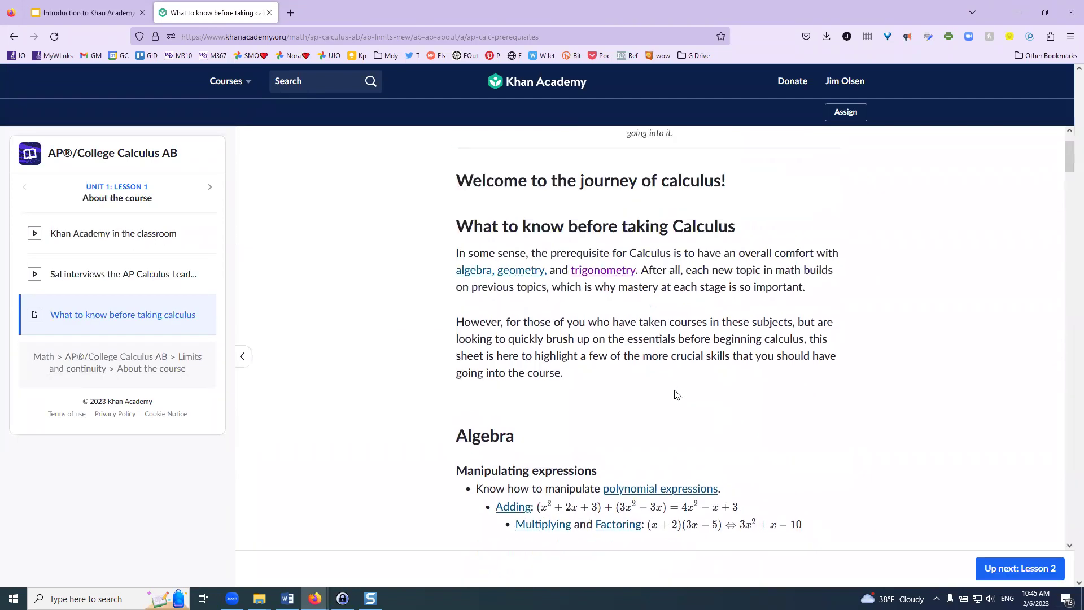
{"action": "scroll", "coordinate": [676, 395], "scroll_direction": "up", "scroll_amount": 2}
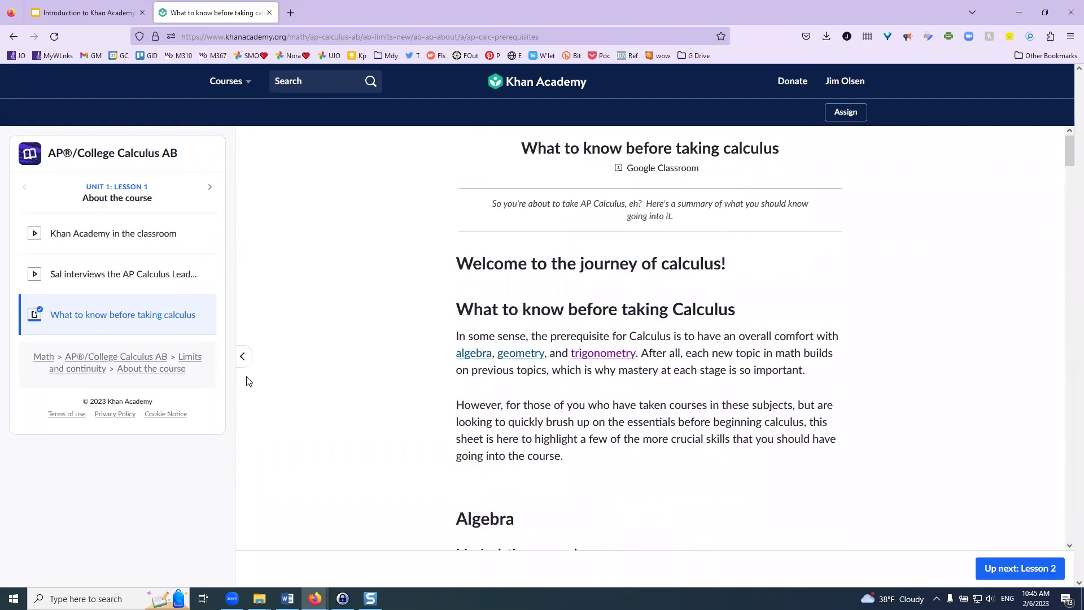
{"action": "left_click", "coordinate": [14, 36]}
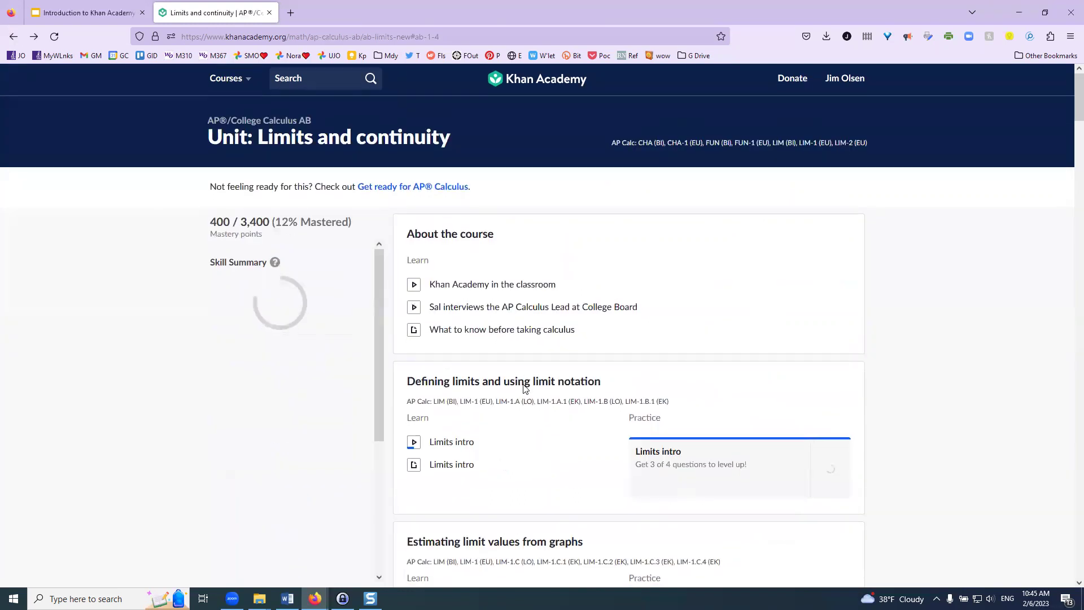
{"action": "scroll", "coordinate": [669, 364], "scroll_direction": "down", "scroll_amount": 2}
{"action": "scroll", "coordinate": [644, 390], "scroll_direction": "down", "scroll_amount": 2}
{"action": "scroll", "coordinate": [509, 355], "scroll_direction": "down", "scroll_amount": 2}
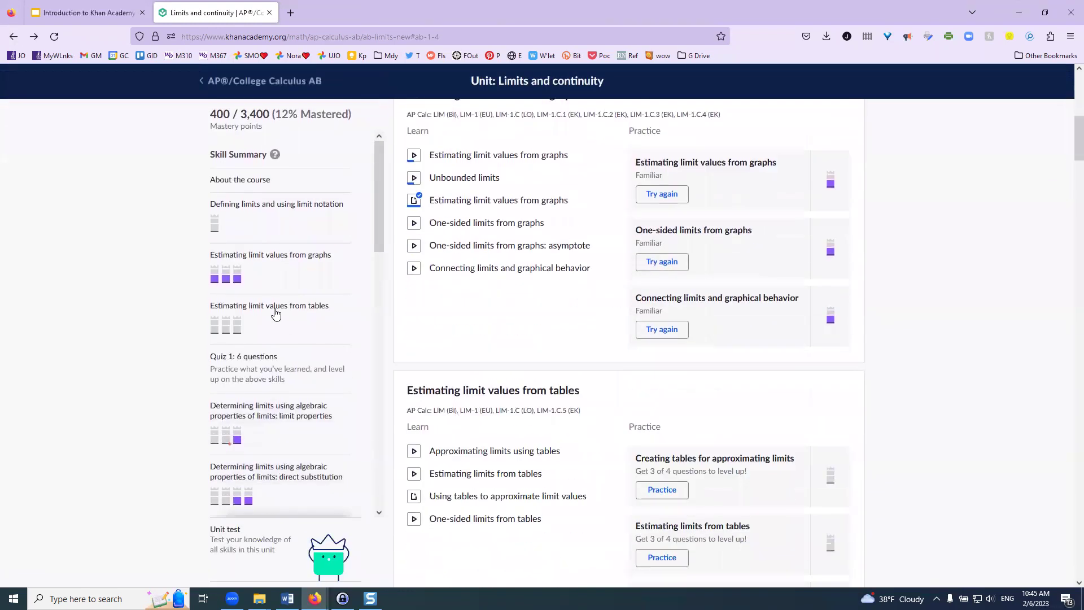
{"action": "scroll", "coordinate": [275, 311], "scroll_direction": "down", "scroll_amount": 2}
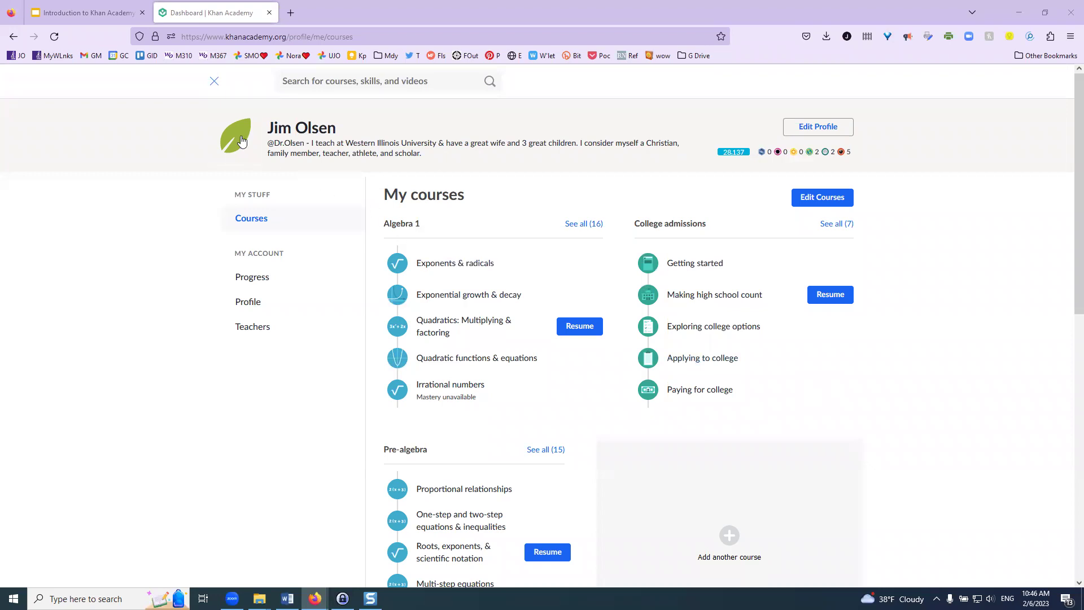
Search for 'Division of fractions word problems' and bring the results list back up
{"action": "left_click", "coordinate": [214, 82]}
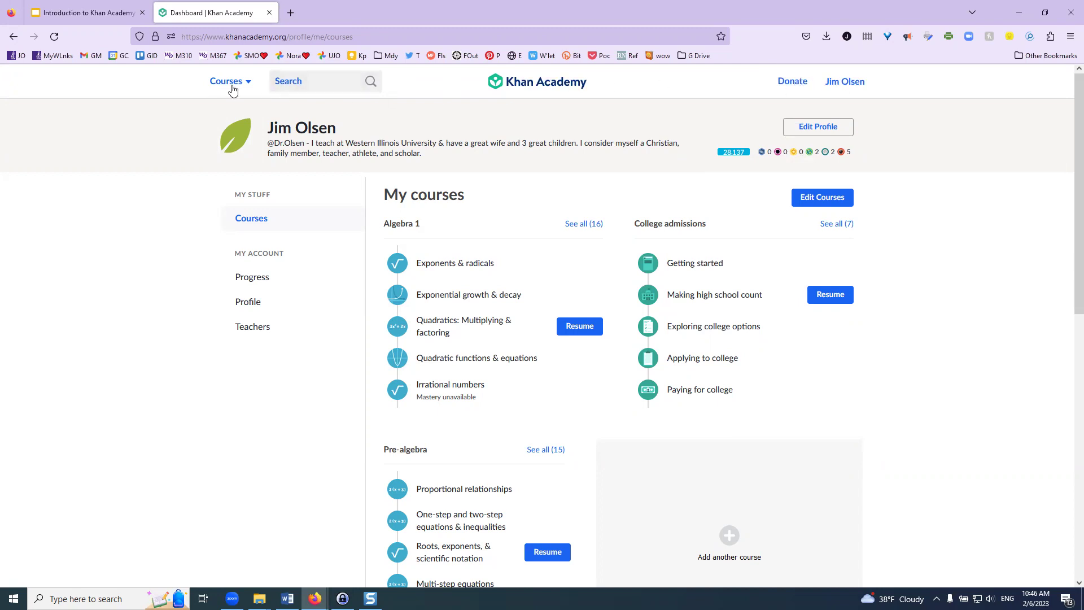
{"action": "left_click", "coordinate": [299, 84]}
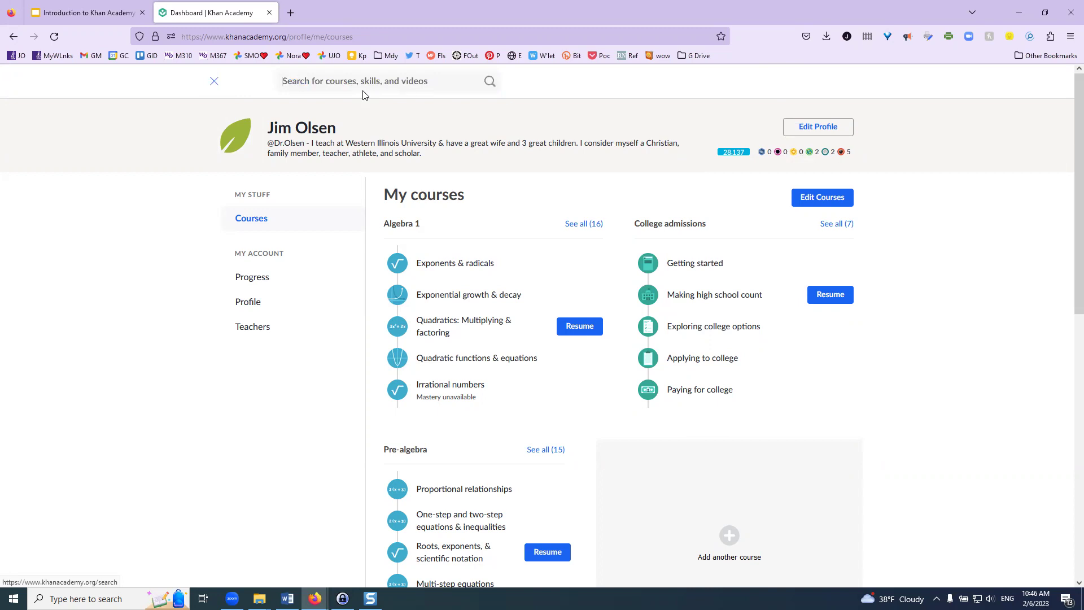
{"action": "type", "text": "Div"}
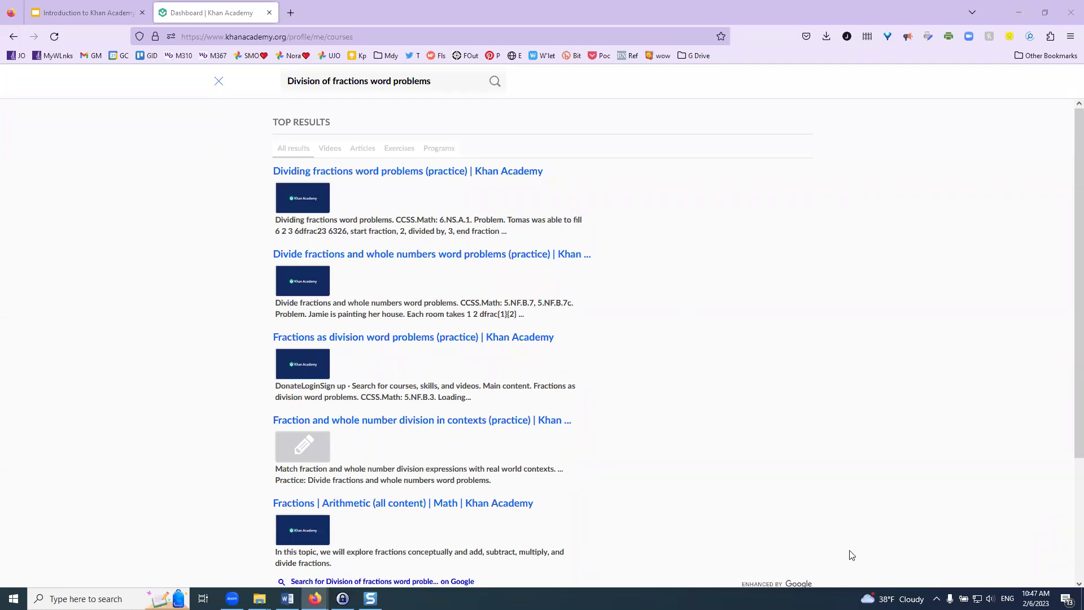
{"action": "key", "text": "Escape"}
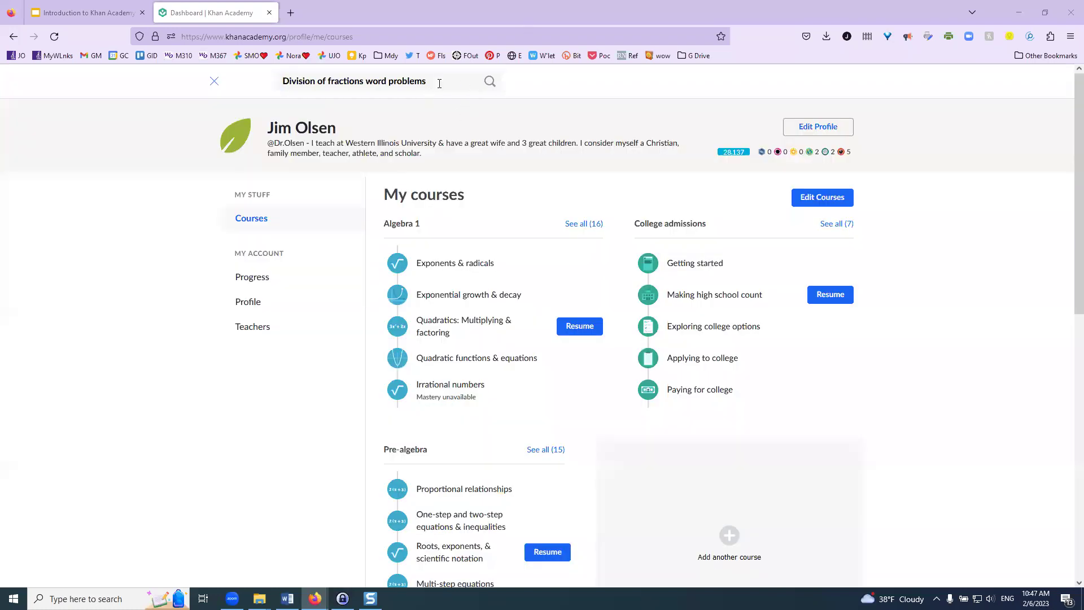
{"action": "left_click", "coordinate": [439, 82]}
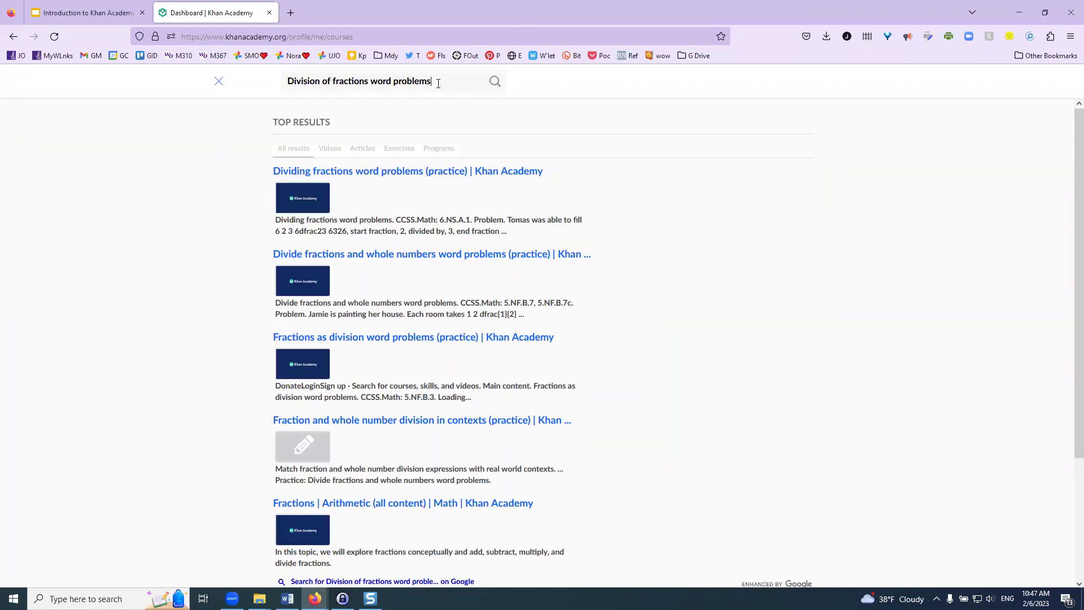
Open the Dividing fractions word problems practice, then its 6th grade unit, Arithmetic with rational numbers
{"action": "left_click", "coordinate": [368, 174]}
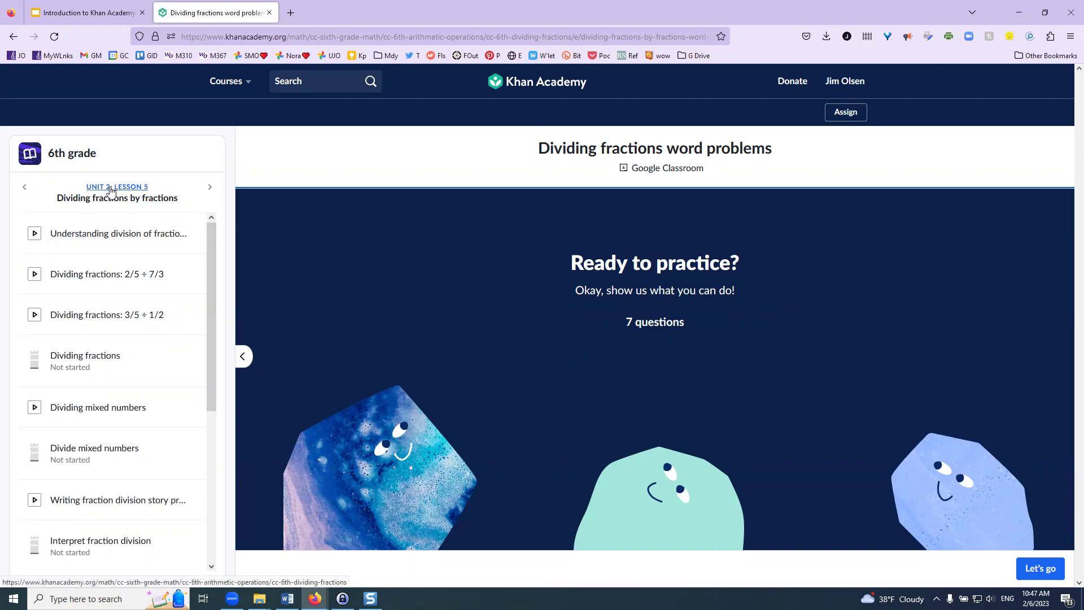
{"action": "left_click", "coordinate": [113, 186]}
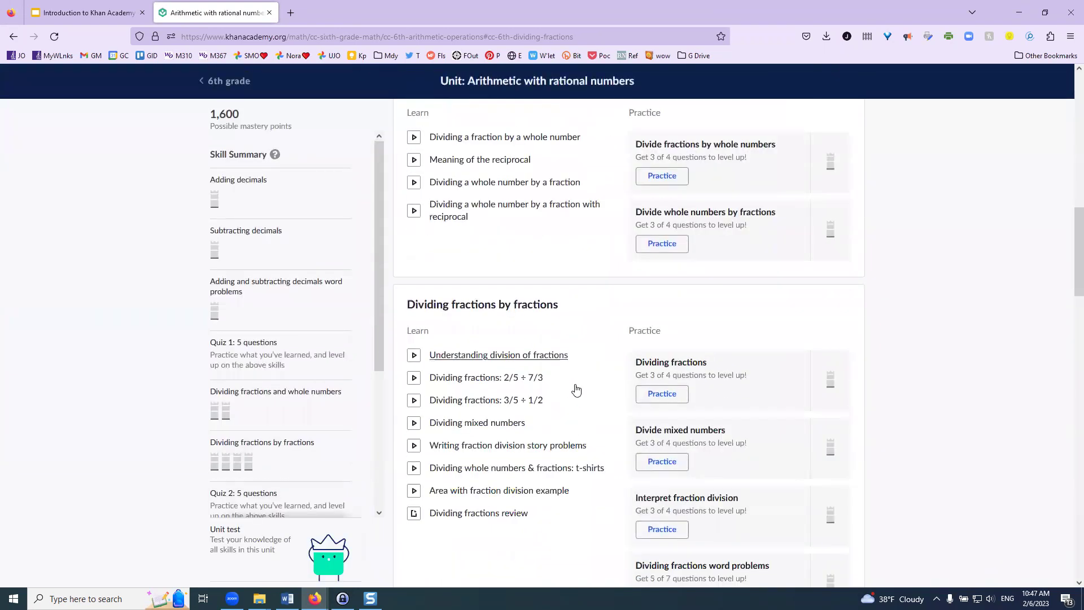
{"action": "scroll", "coordinate": [577, 390], "scroll_direction": "down", "scroll_amount": 1}
{"action": "scroll", "coordinate": [575, 365], "scroll_direction": "up", "scroll_amount": 4}
{"action": "scroll", "coordinate": [575, 352], "scroll_direction": "up", "scroll_amount": 3}
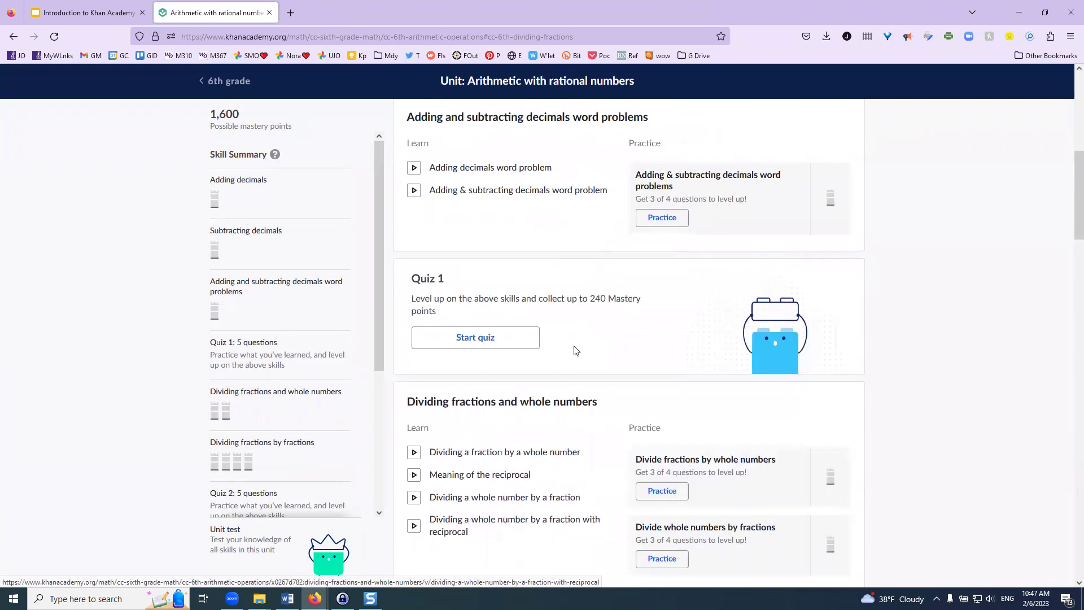
{"action": "scroll", "coordinate": [575, 351], "scroll_direction": "up", "scroll_amount": 4}
{"action": "scroll", "coordinate": [574, 351], "scroll_direction": "up", "scroll_amount": 4}
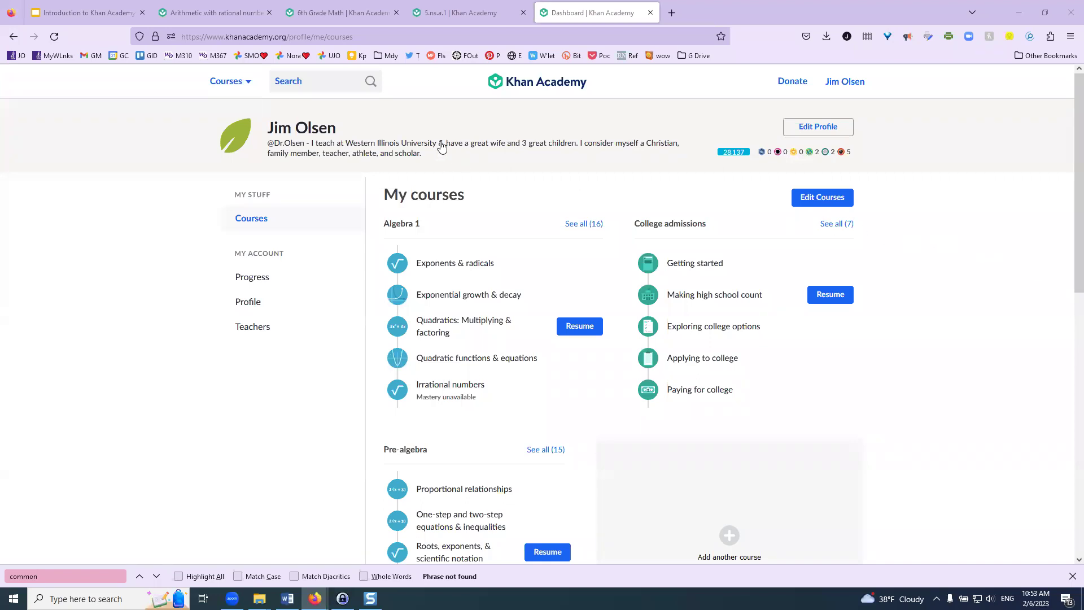
Search the site for 'common core' and open the 'Common Core Map | Khan Academy' result
{"action": "left_click", "coordinate": [322, 84]}
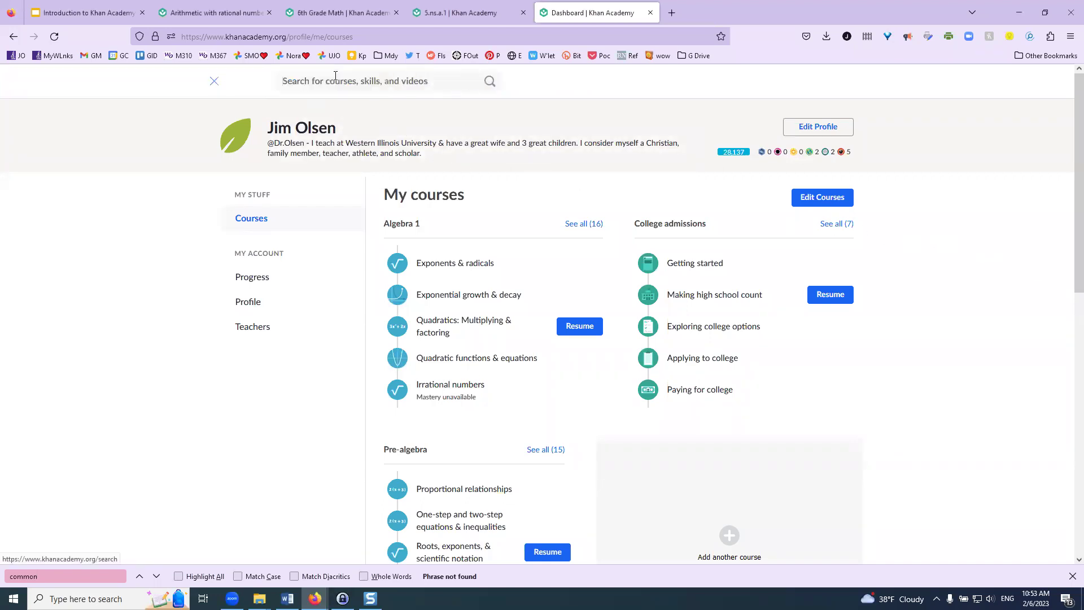
{"action": "type", "text": "commo"}
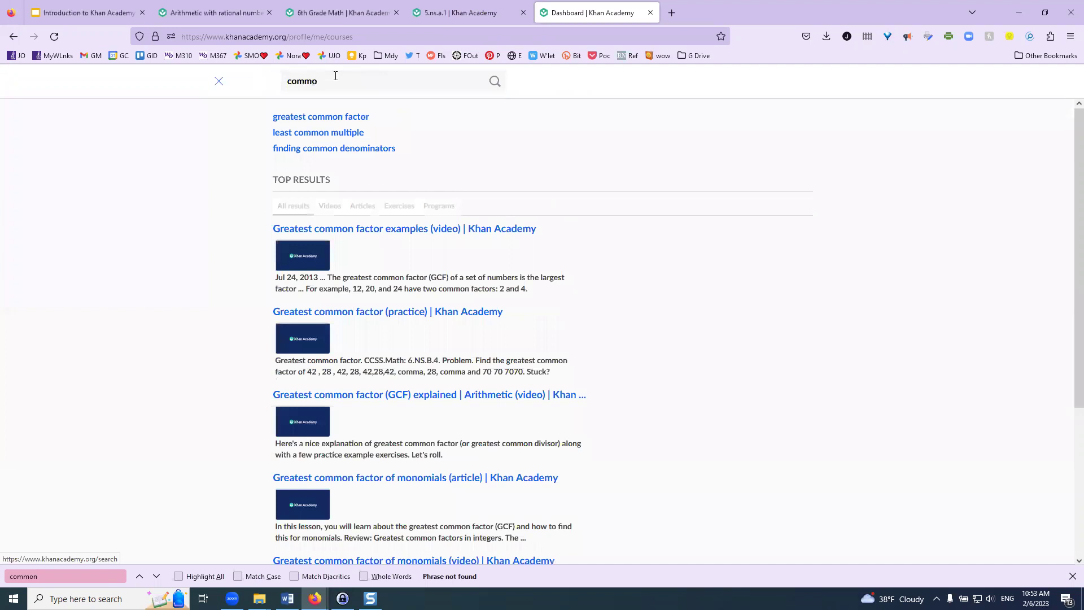
{"action": "type", "text": "n core"}
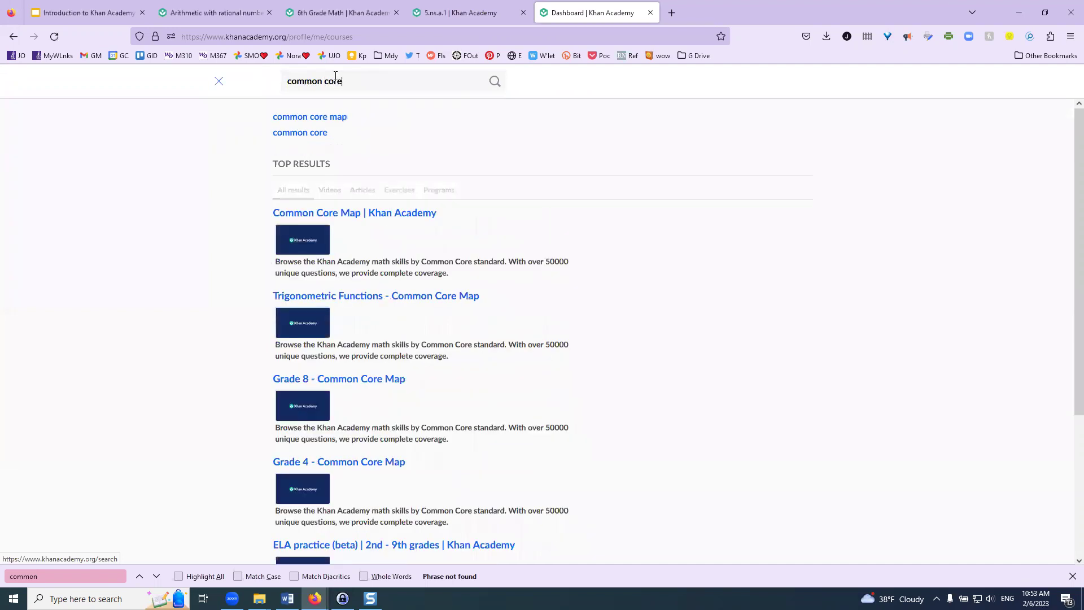
{"action": "key", "text": "Return"}
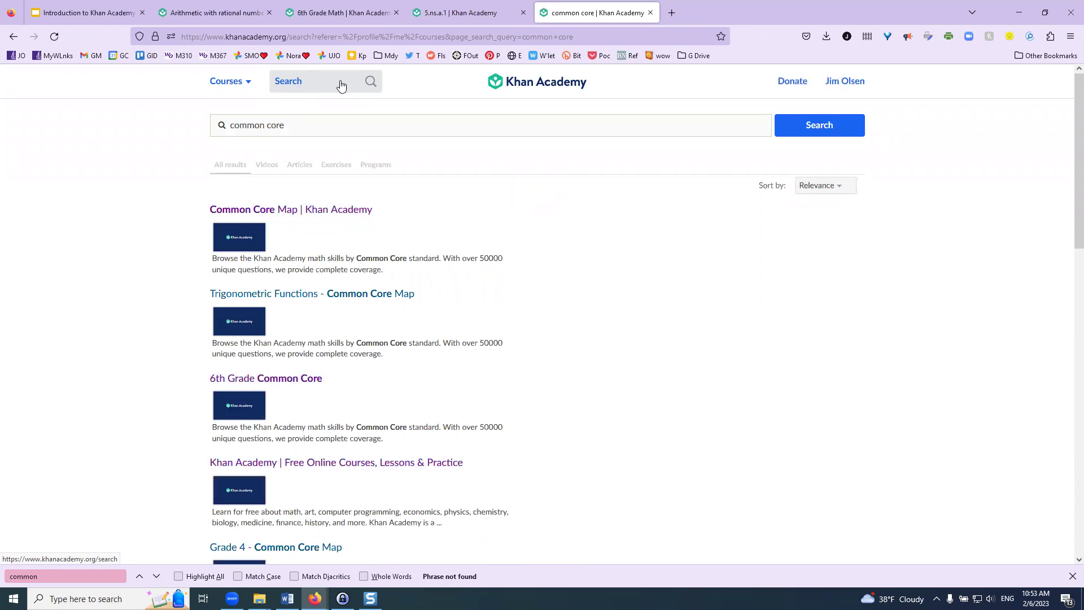
{"action": "left_click", "coordinate": [275, 209]}
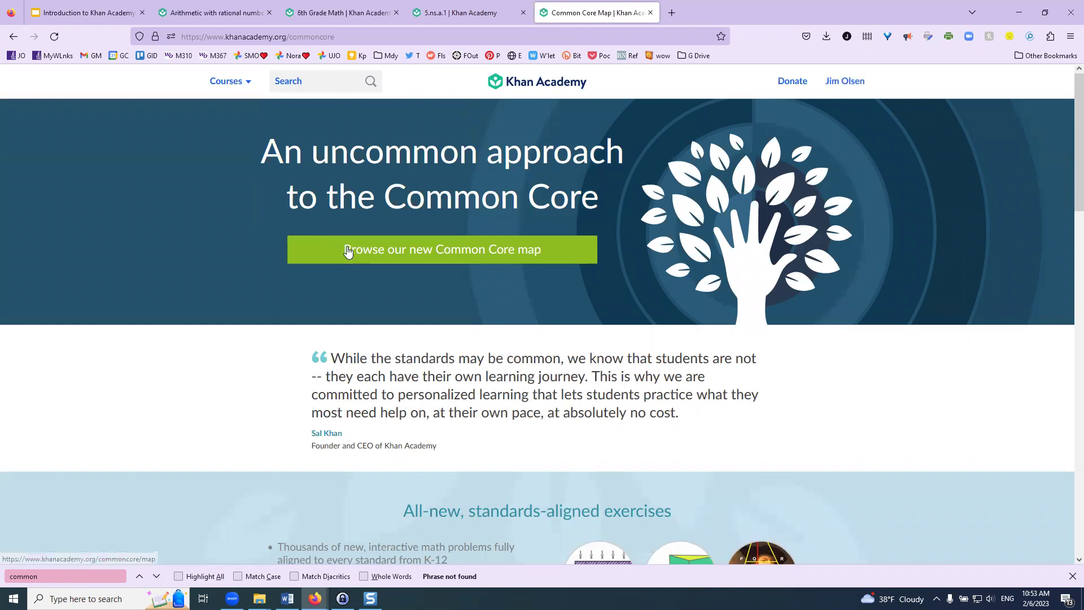
Browse the new Common Core map and show Grade 6 Geometry, starting at standard 6.G.A.1
{"action": "left_click", "coordinate": [378, 259]}
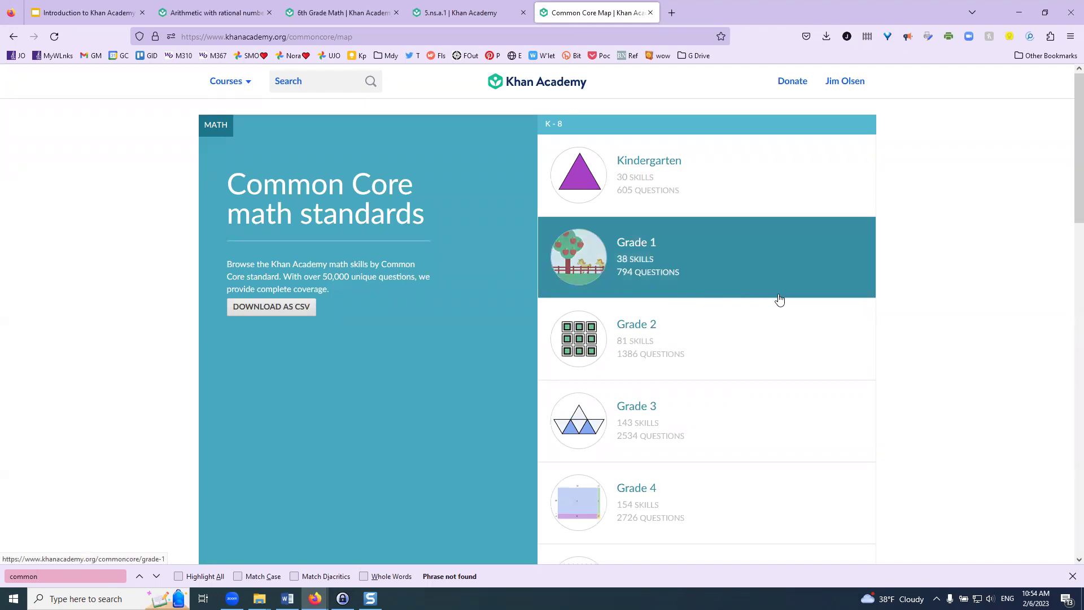
{"action": "scroll", "coordinate": [778, 302], "scroll_direction": "down", "scroll_amount": 2}
{"action": "scroll", "coordinate": [778, 305], "scroll_direction": "down", "scroll_amount": 1}
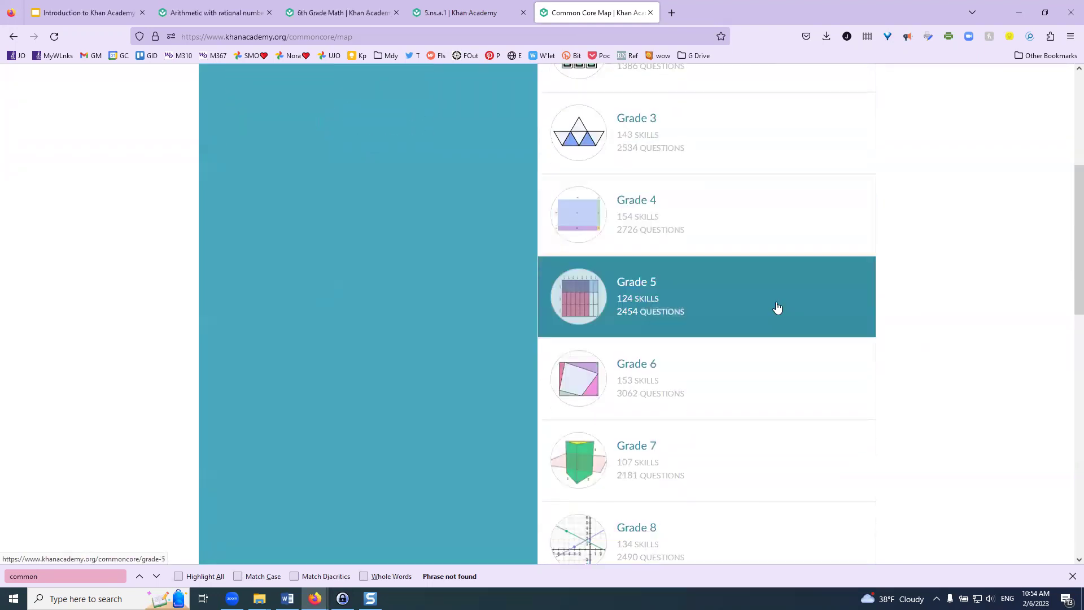
{"action": "left_click", "coordinate": [706, 374]}
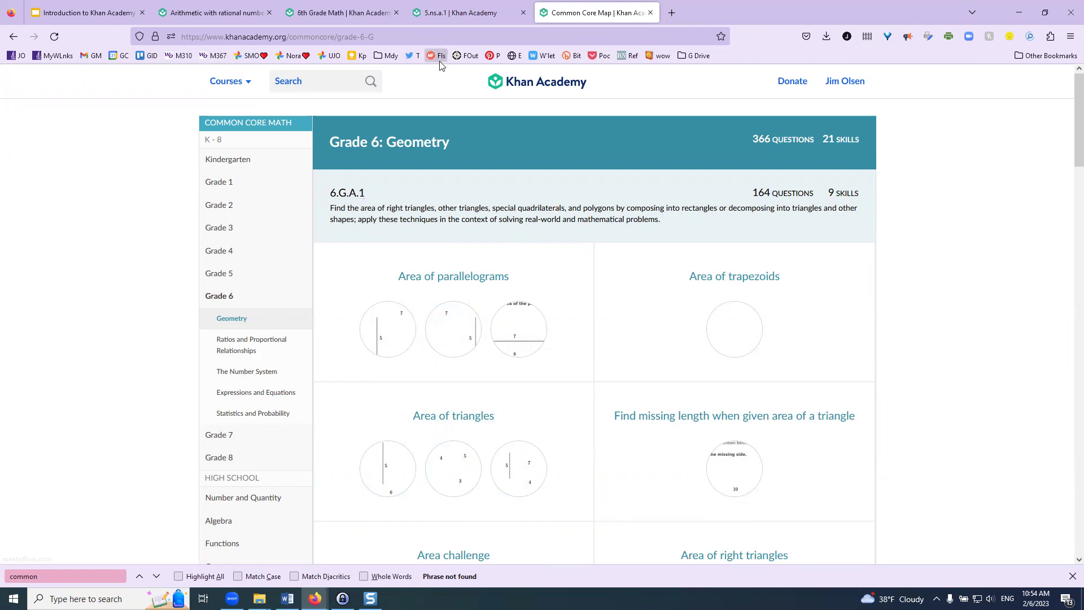
From the 6th Grade Math tab, reopen Dividing fractions word problems and begin its 7-question practice
{"action": "left_click", "coordinate": [363, 19]}
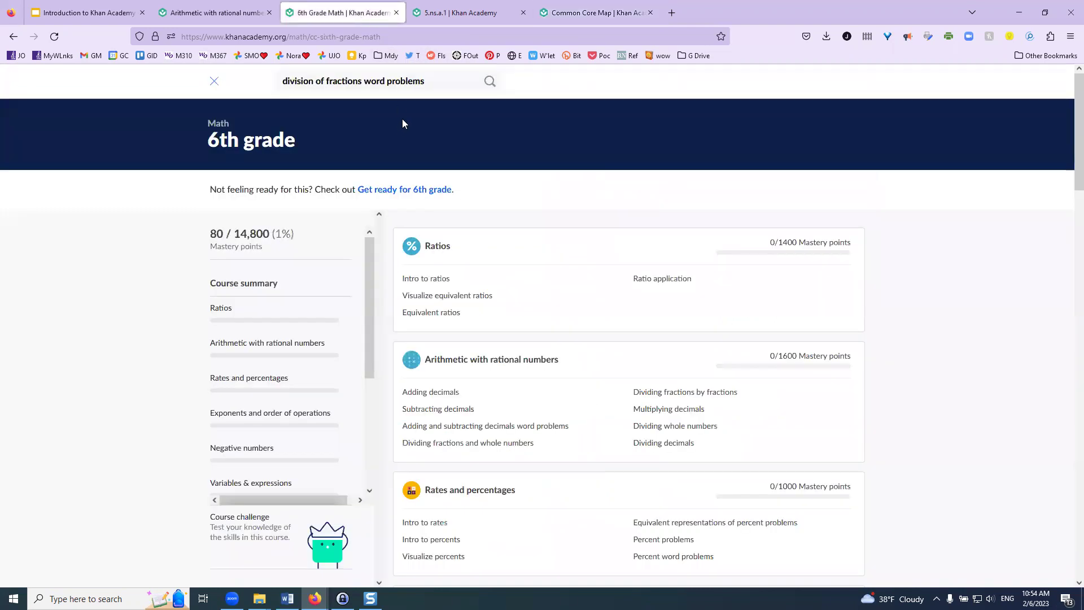
{"action": "left_click", "coordinate": [436, 81]}
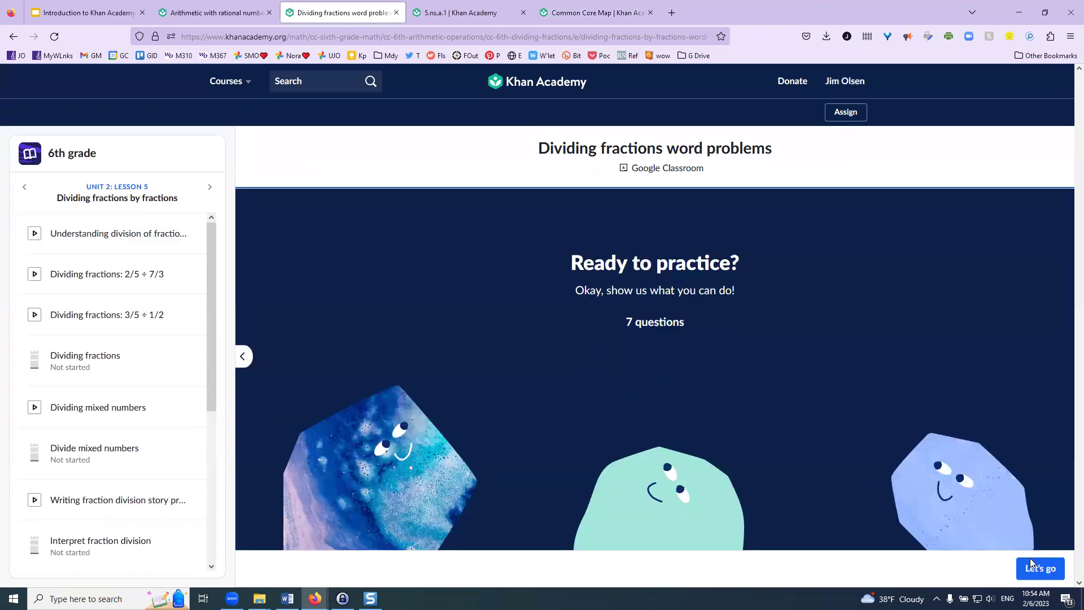
{"action": "left_click", "coordinate": [1041, 569]}
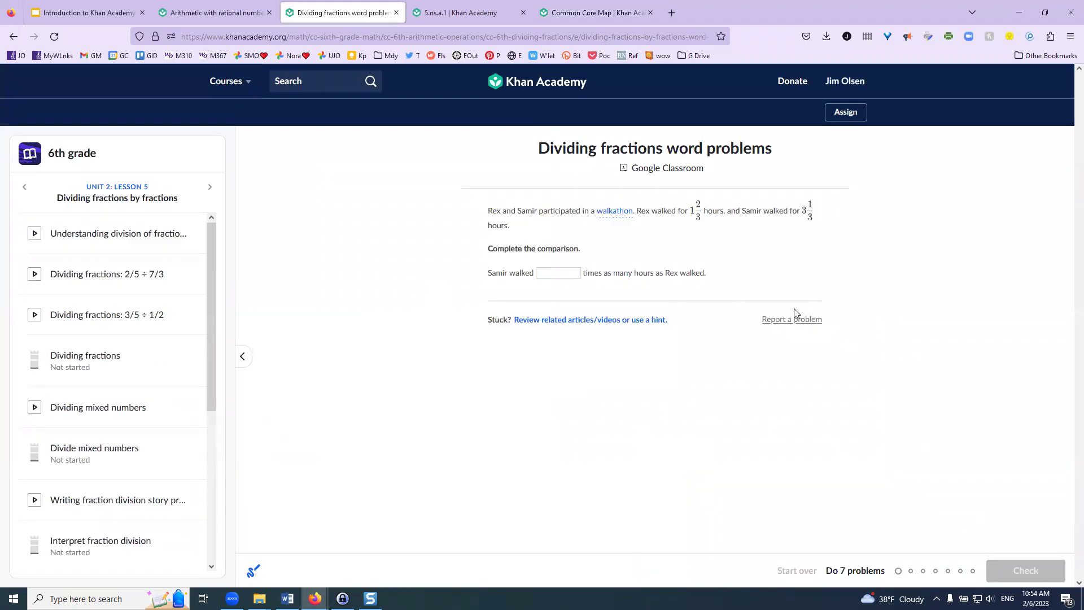